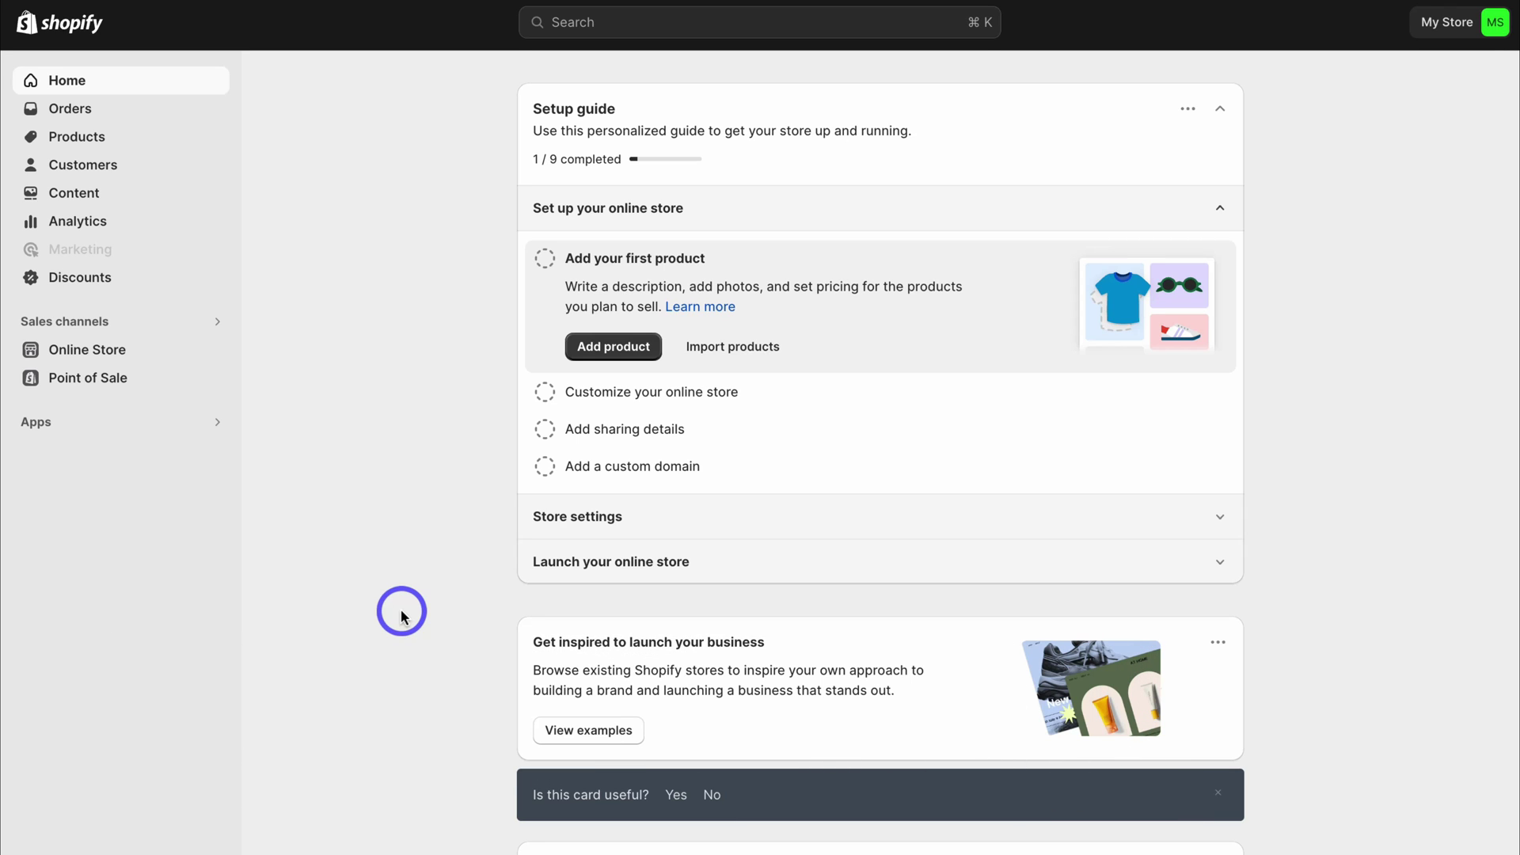
- Go to Shopify's Domains settings and start connecting an existing domain bought elsewhere
{"action": "scroll", "coordinate": [317, 563], "scroll_direction": "down", "scroll_amount": 1}
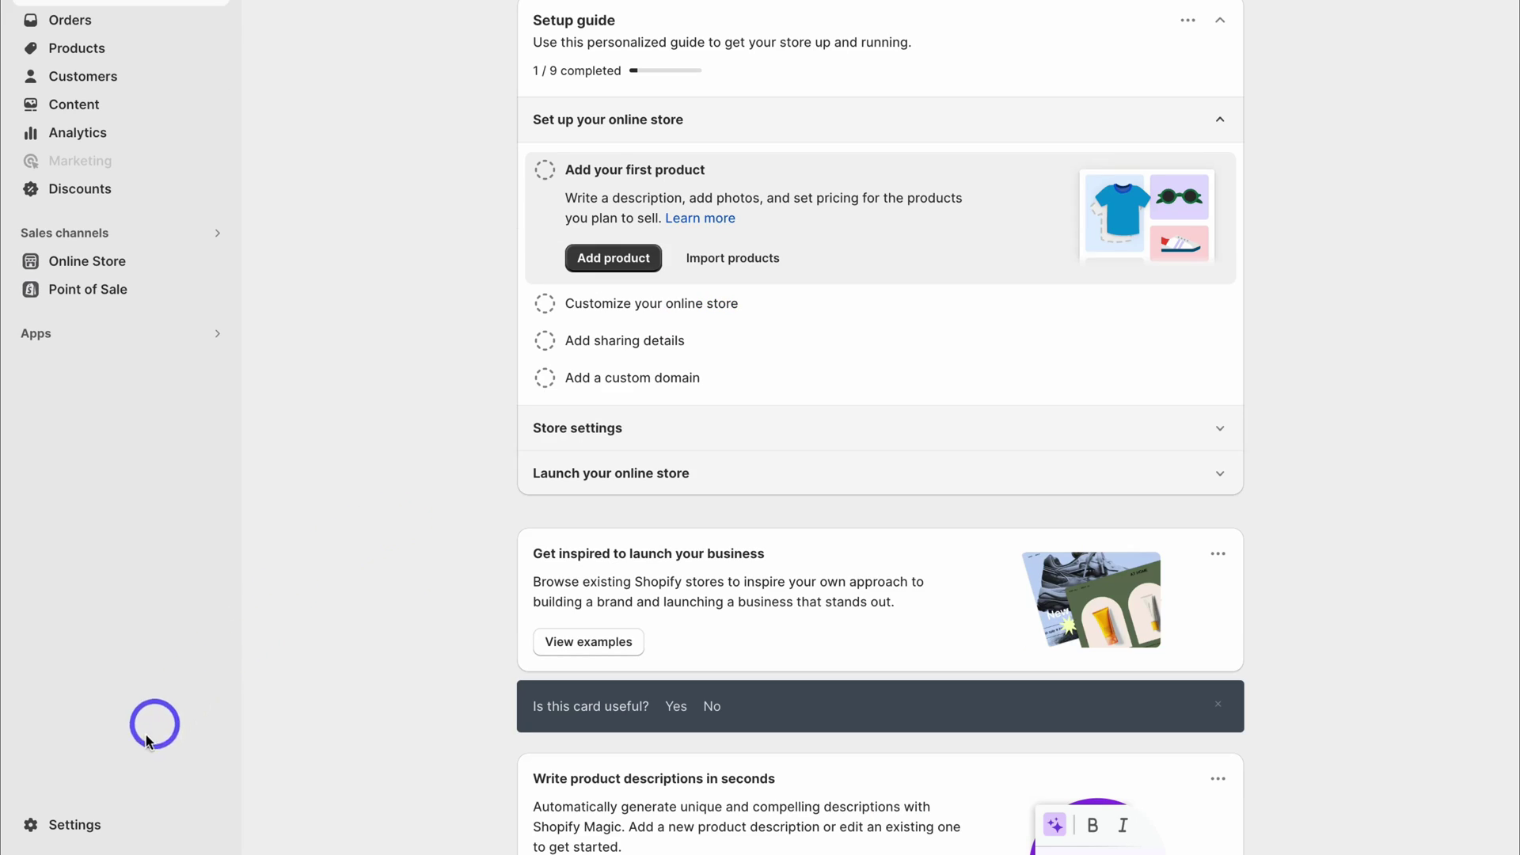
{"action": "left_click", "coordinate": [88, 824]}
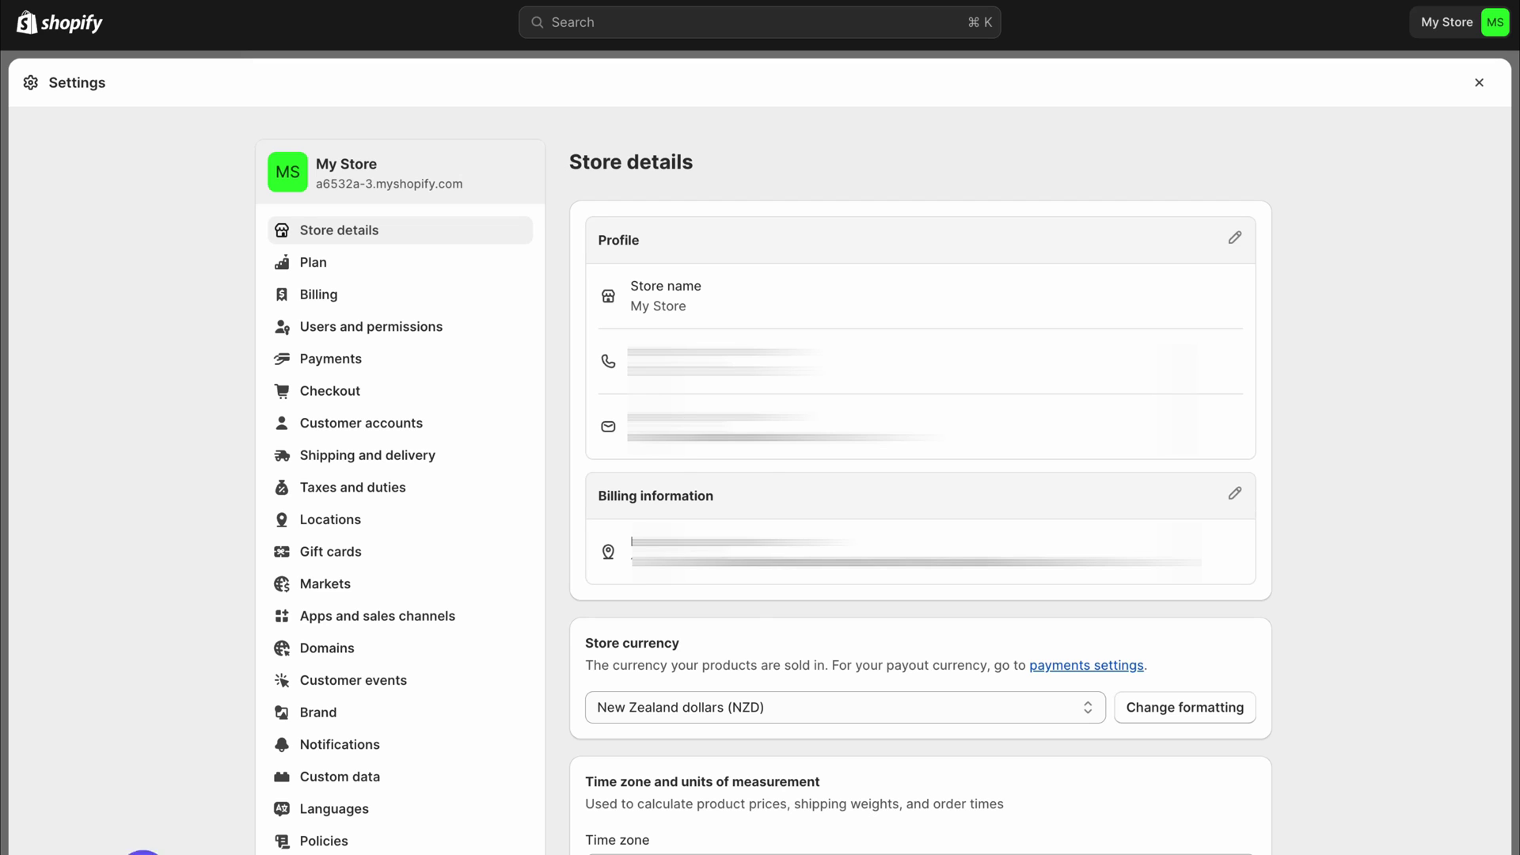
{"action": "left_click", "coordinate": [367, 650]}
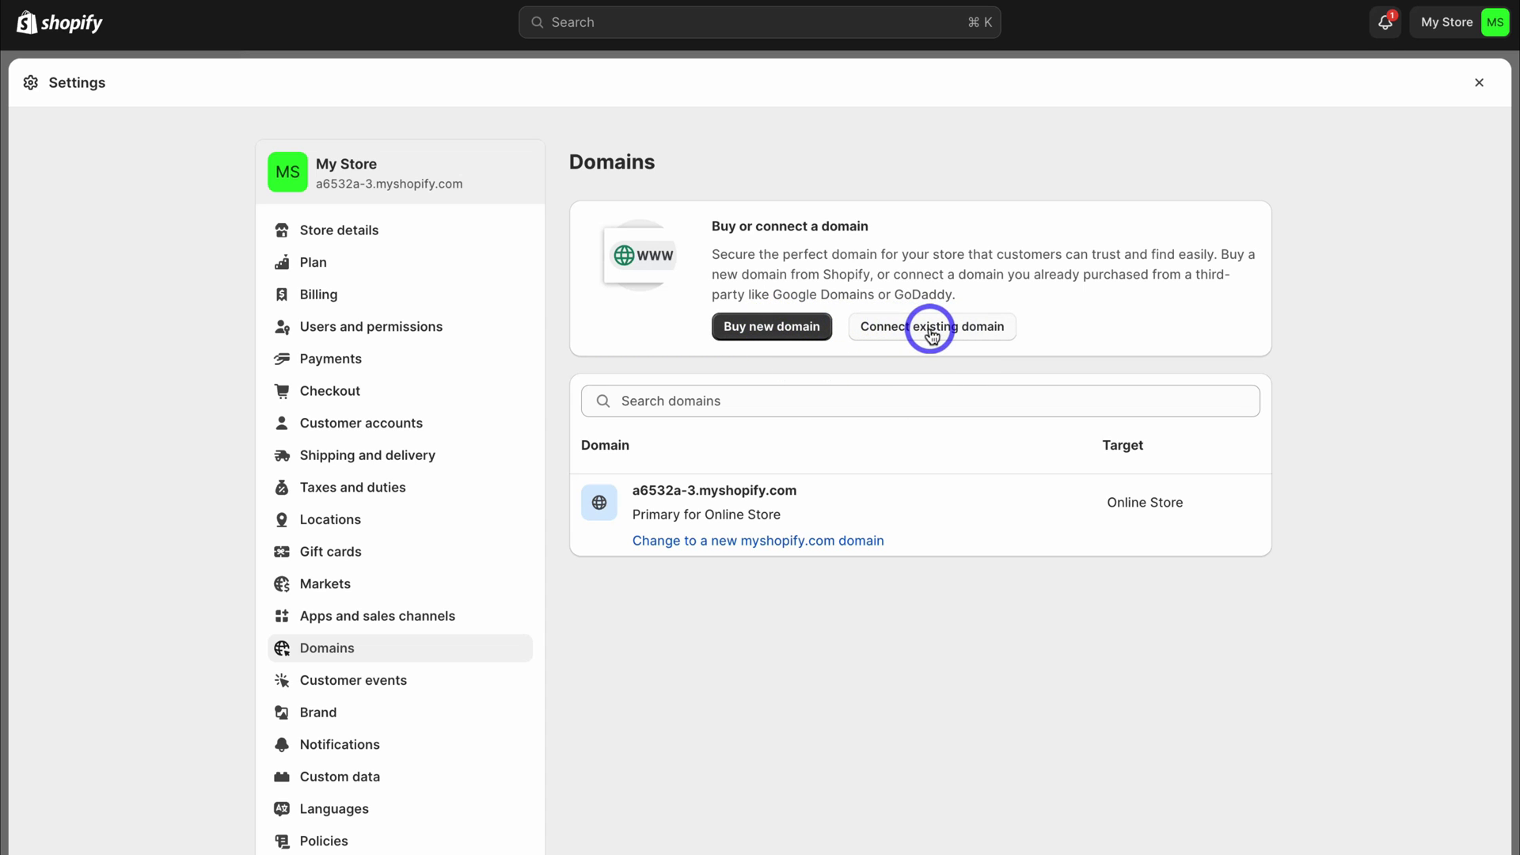
{"action": "left_click", "coordinate": [971, 336]}
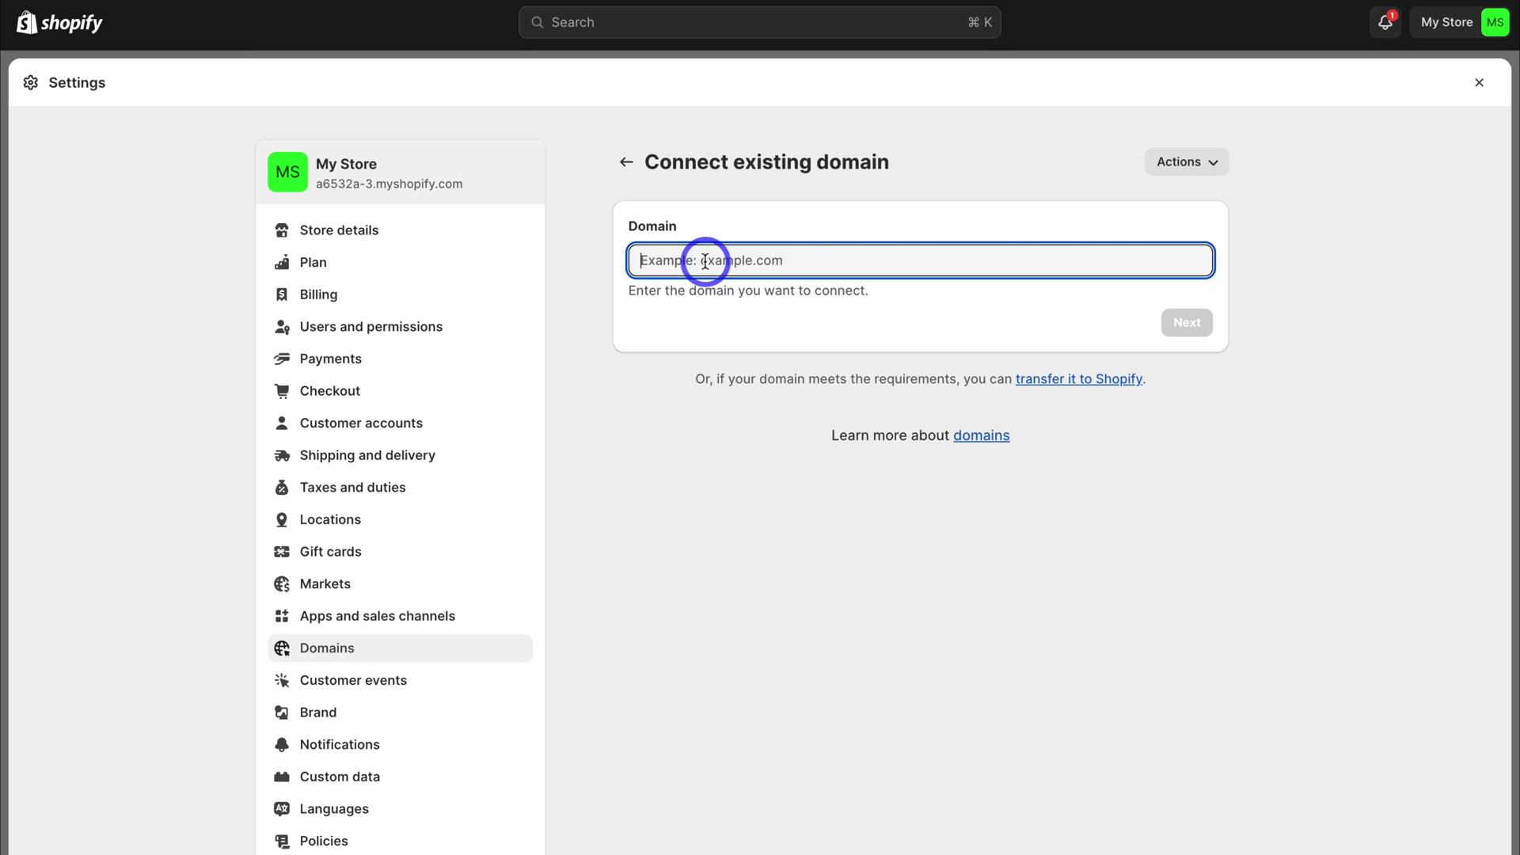
{"action": "type", "text": "w"}
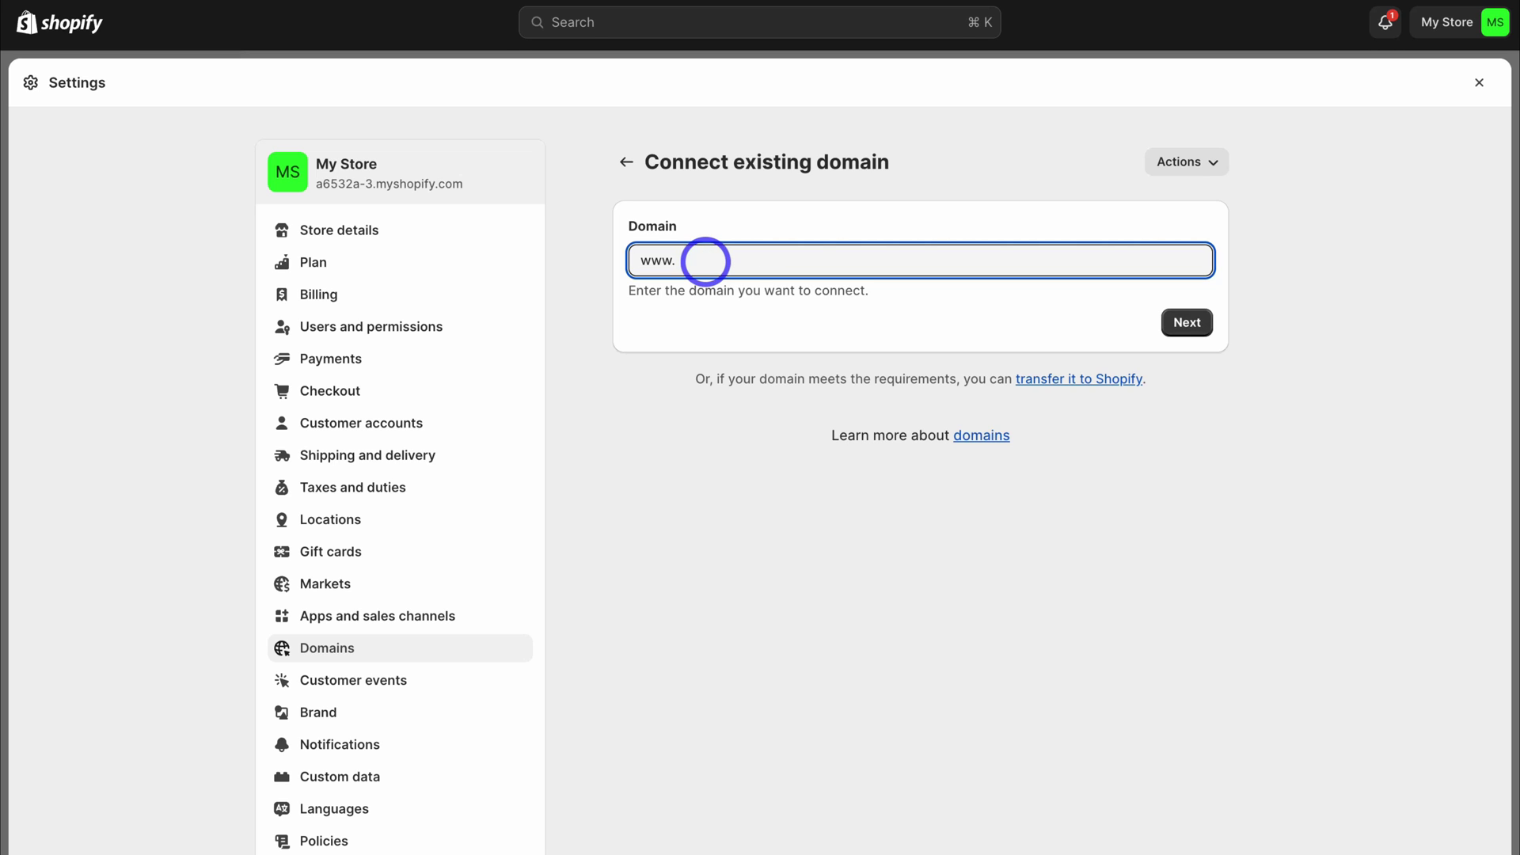
{"action": "type", "text": "ww."}
{"action": "type", "text": "tutorialit.co"}
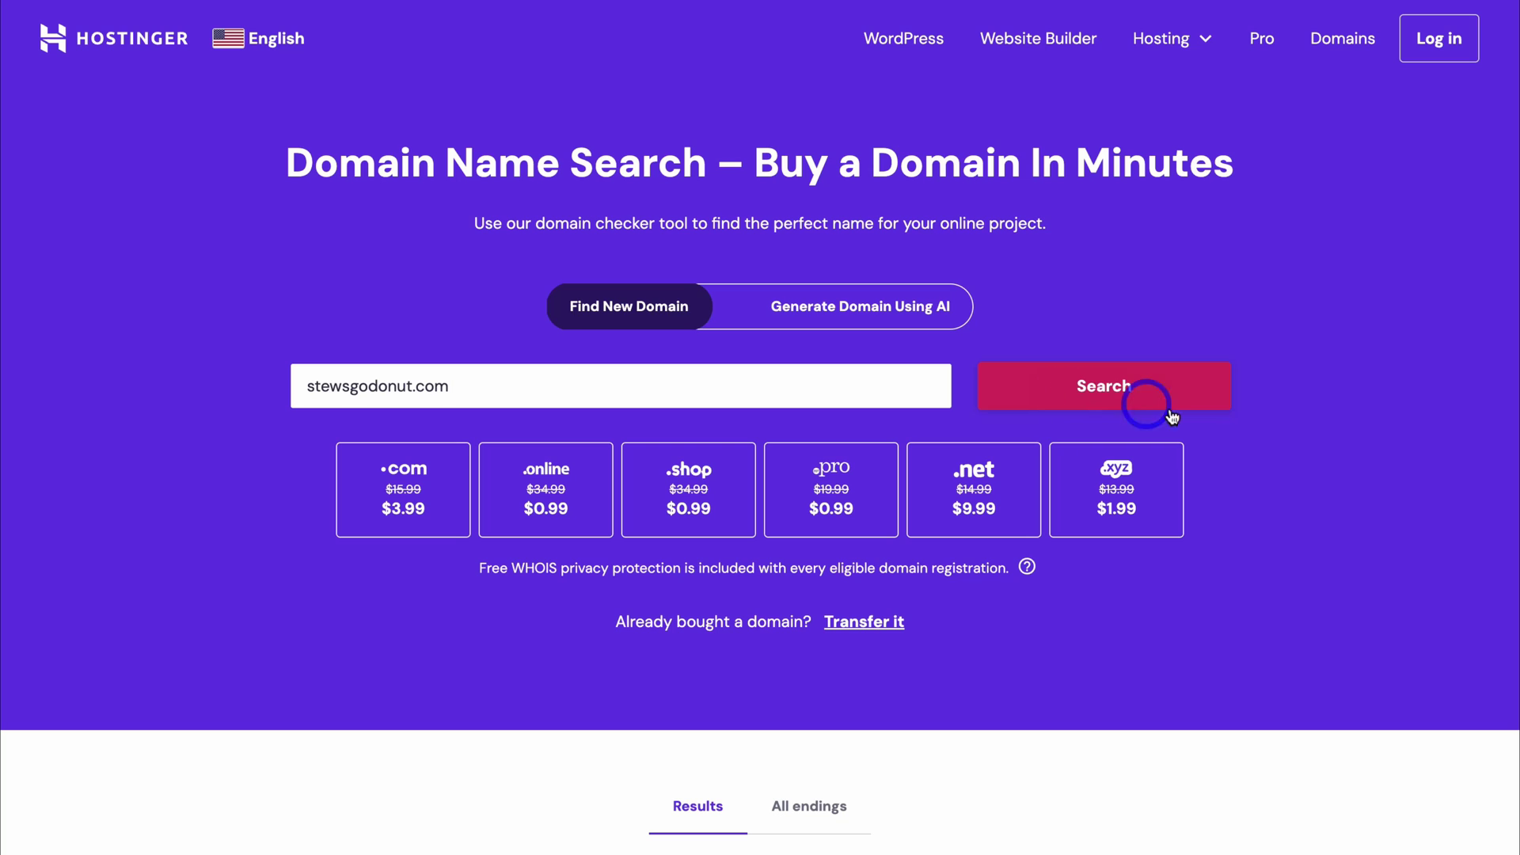
- Search Hostinger for stewsgodonut.com and browse the other extensions and their prices
{"action": "left_click", "coordinate": [1172, 417]}
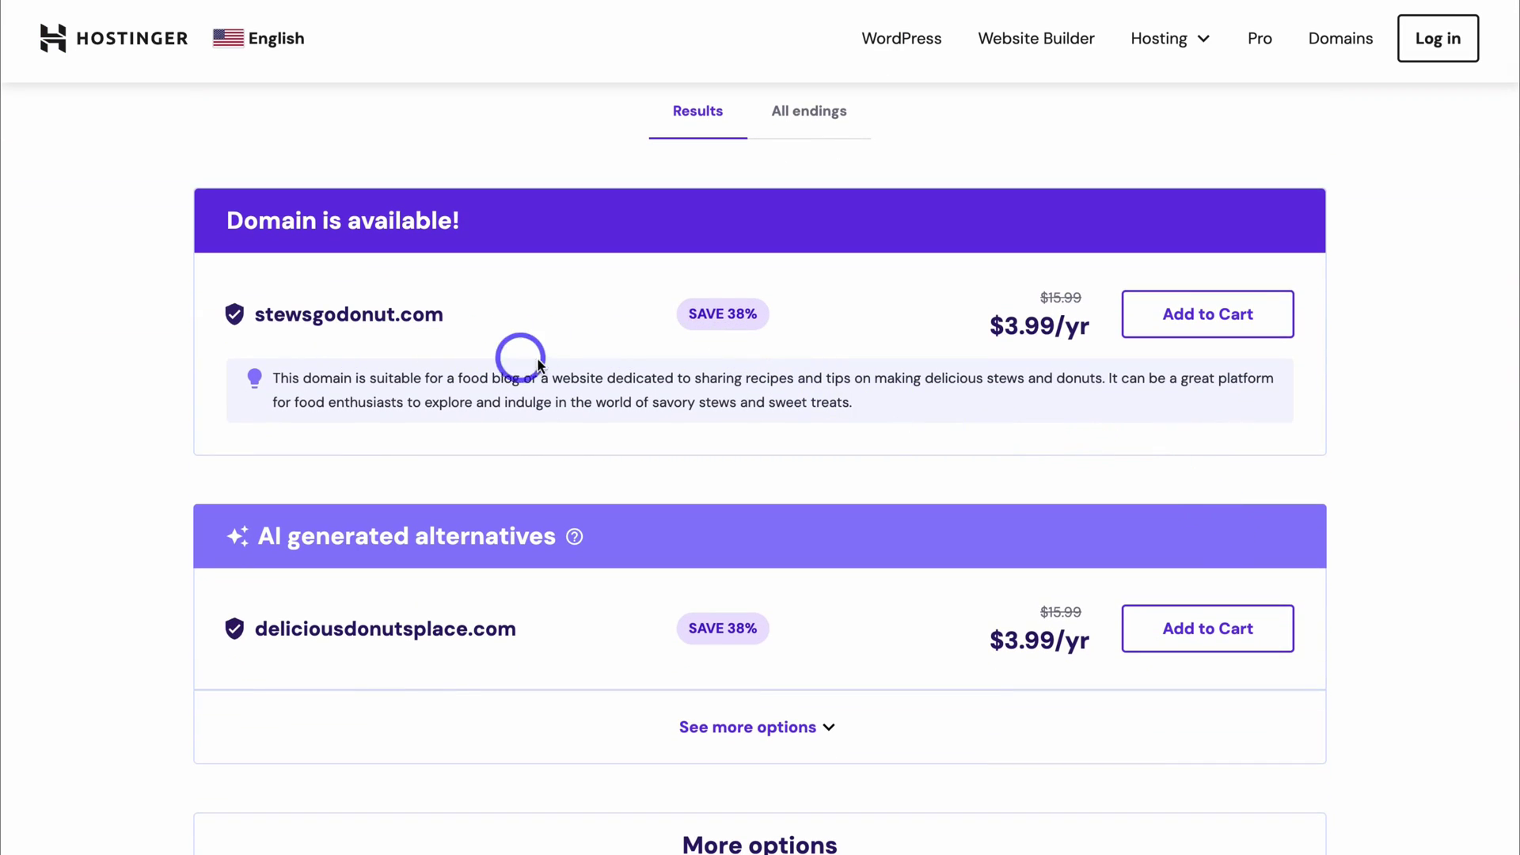
{"action": "scroll", "coordinate": [538, 363], "scroll_direction": "down", "scroll_amount": 8}
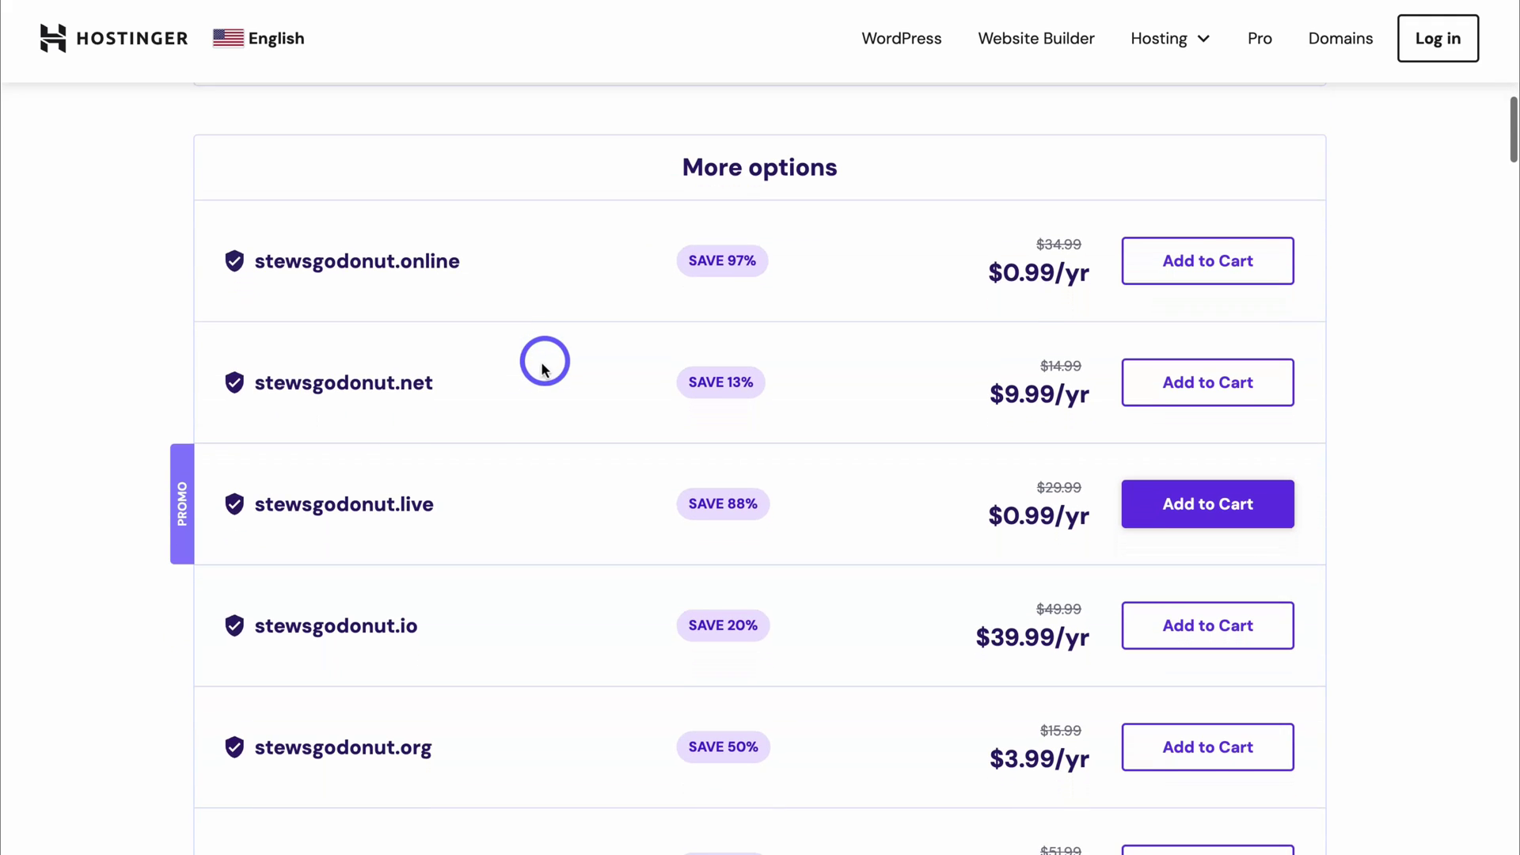
{"action": "scroll", "coordinate": [441, 407], "scroll_direction": "down", "scroll_amount": 2}
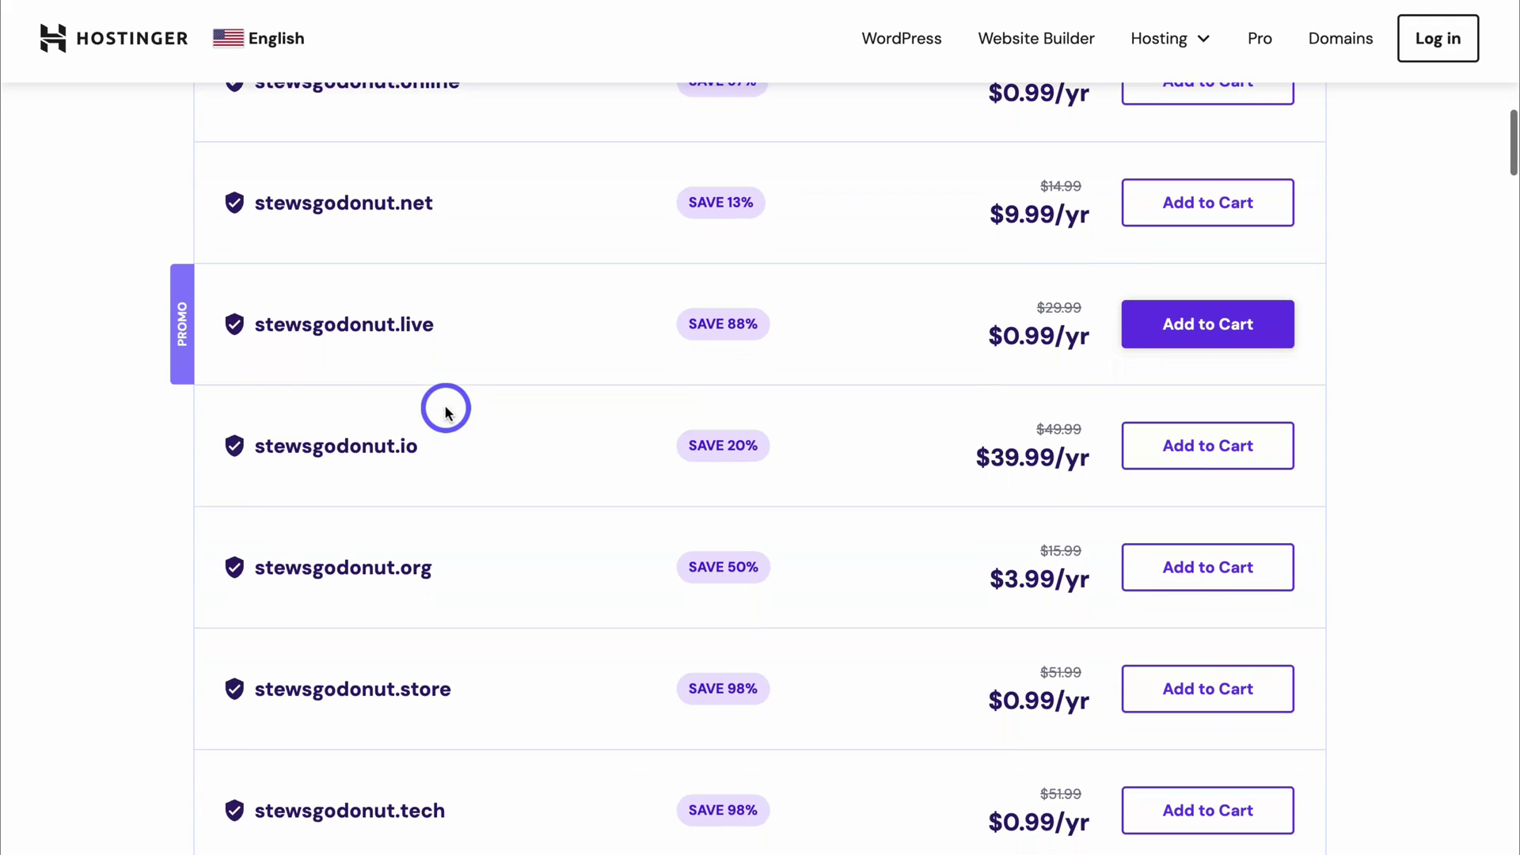
{"action": "scroll", "coordinate": [594, 448], "scroll_direction": "down", "scroll_amount": 3}
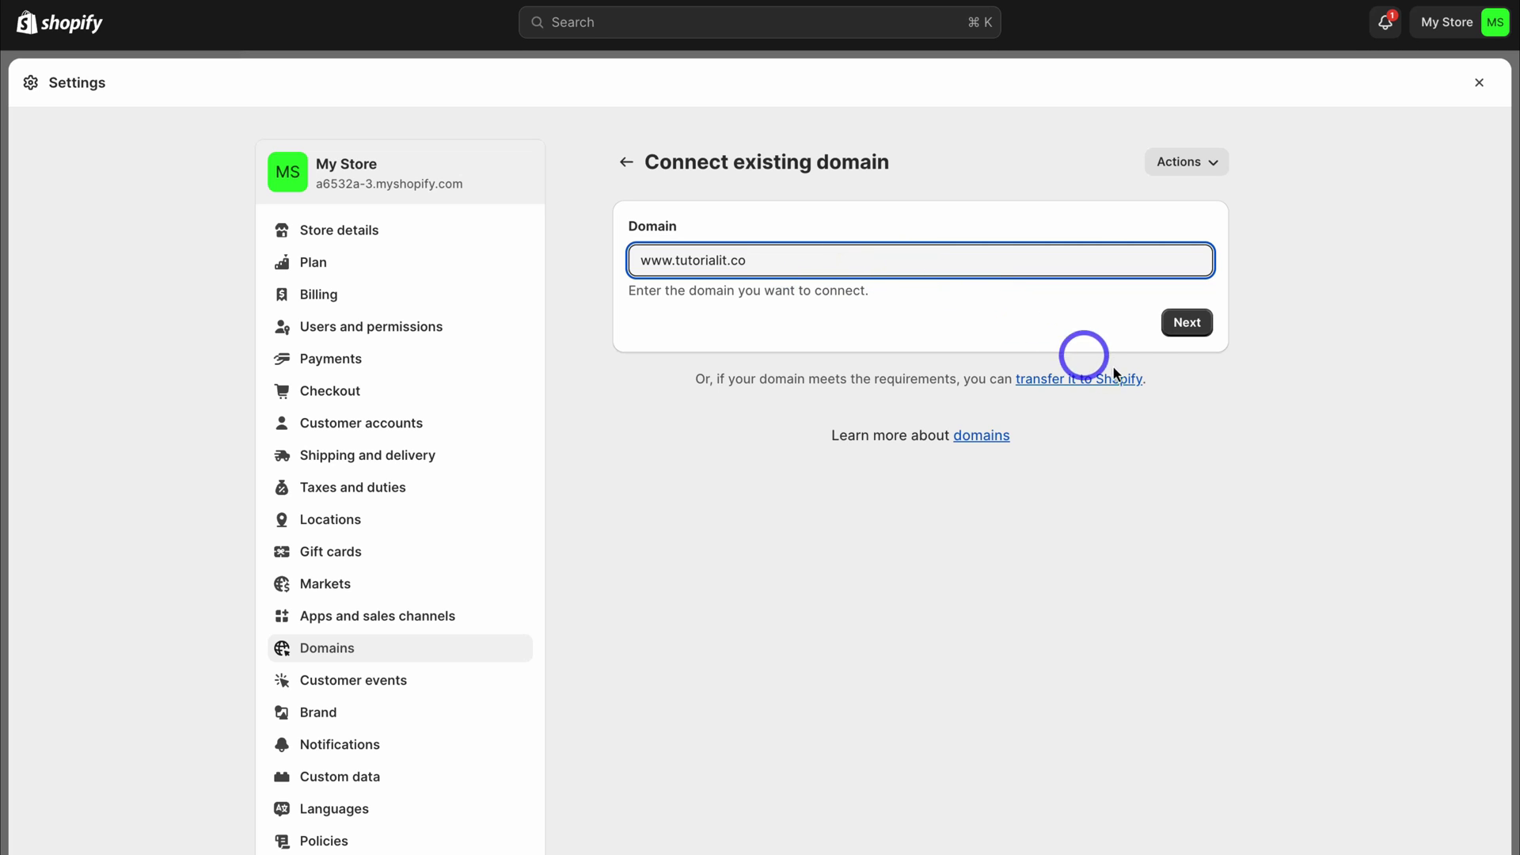
{"action": "left_click", "coordinate": [1181, 325]}
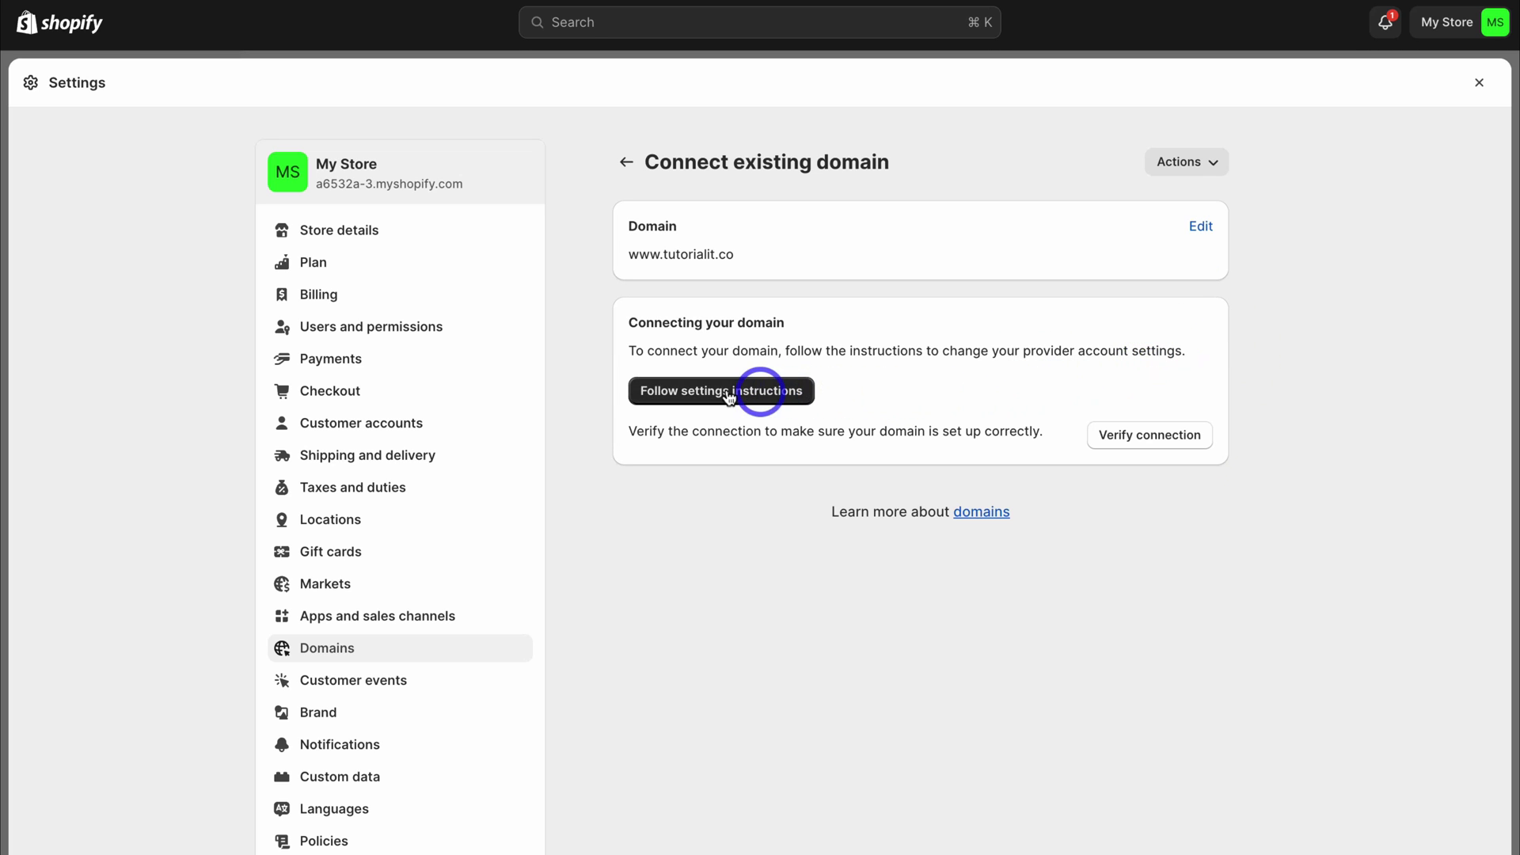
{"action": "left_click", "coordinate": [736, 394]}
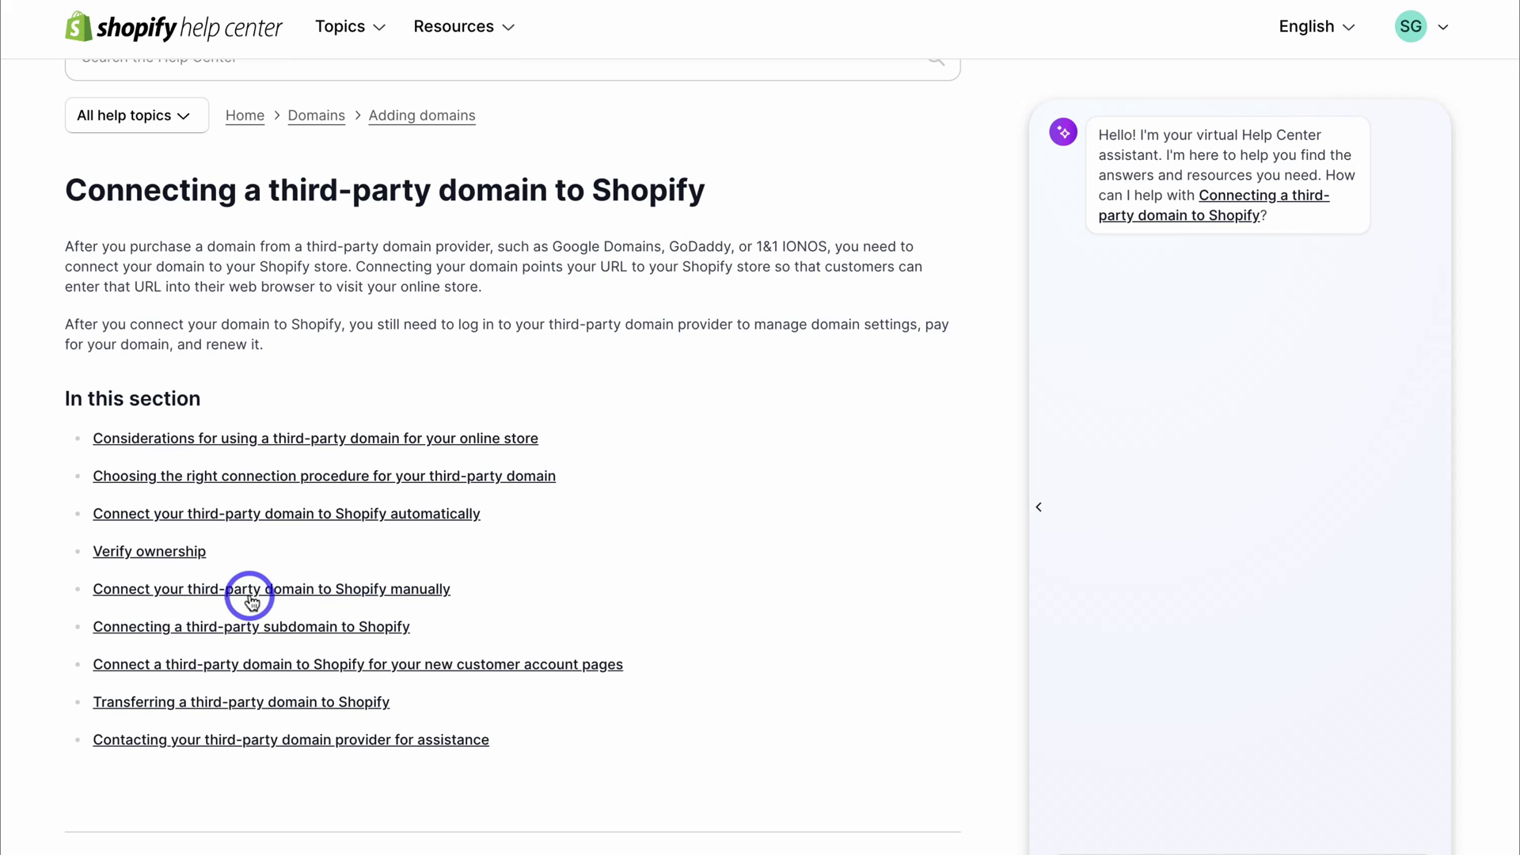
- Open the manual-connection guide and select its IP 23.227.38.65 and CNAME shops.myshopify.com lines
{"action": "left_click", "coordinate": [341, 592]}
{"action": "scroll", "coordinate": [397, 425], "scroll_direction": "down", "scroll_amount": 4}
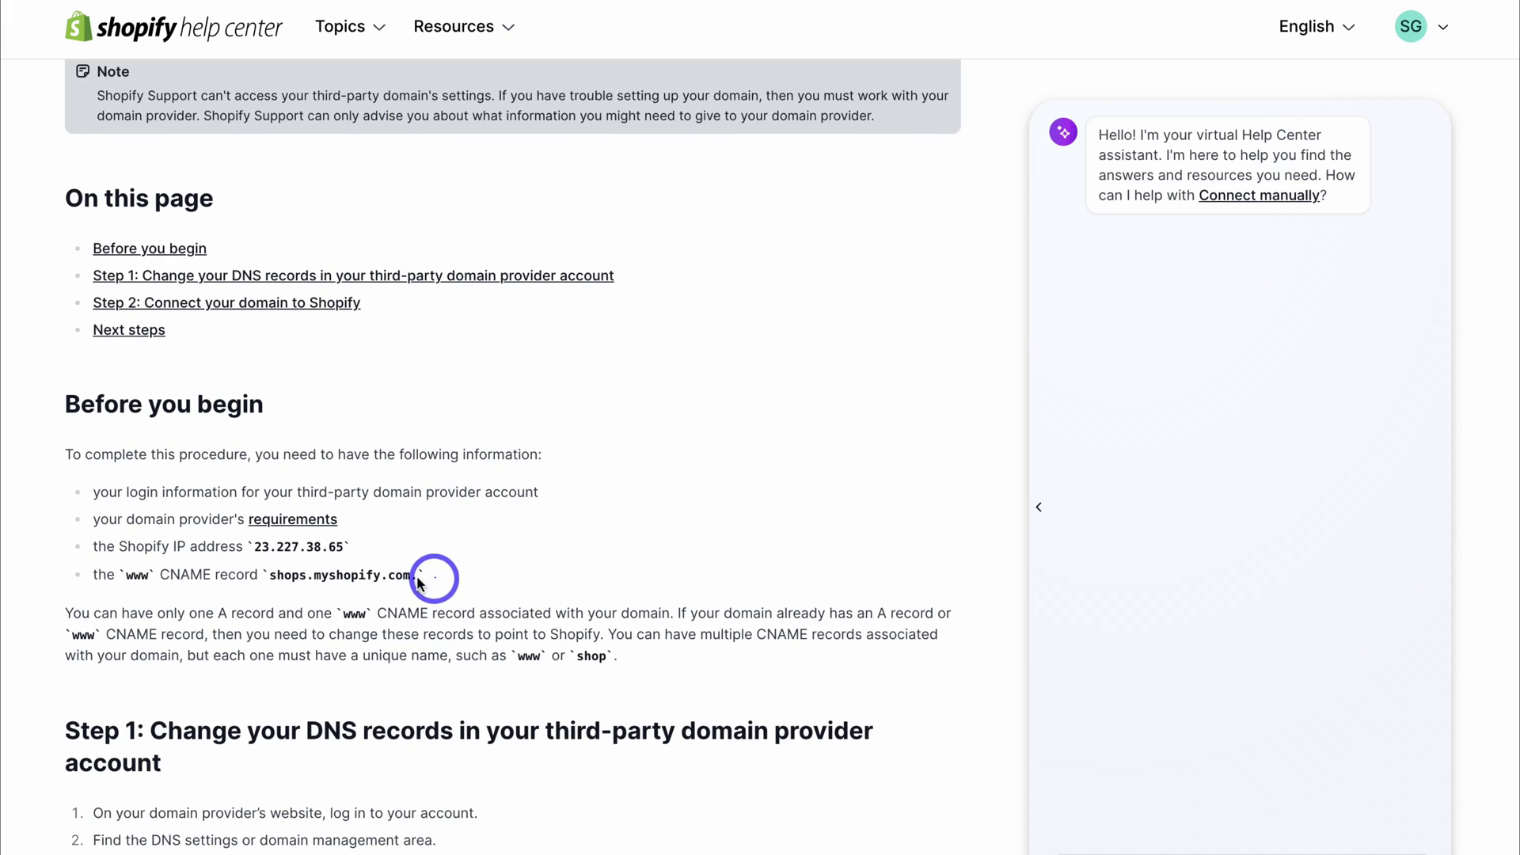
{"action": "left_click_drag", "start_coordinate": [418, 582], "coordinate": [84, 556]}
{"action": "left_click", "coordinate": [485, 529]}
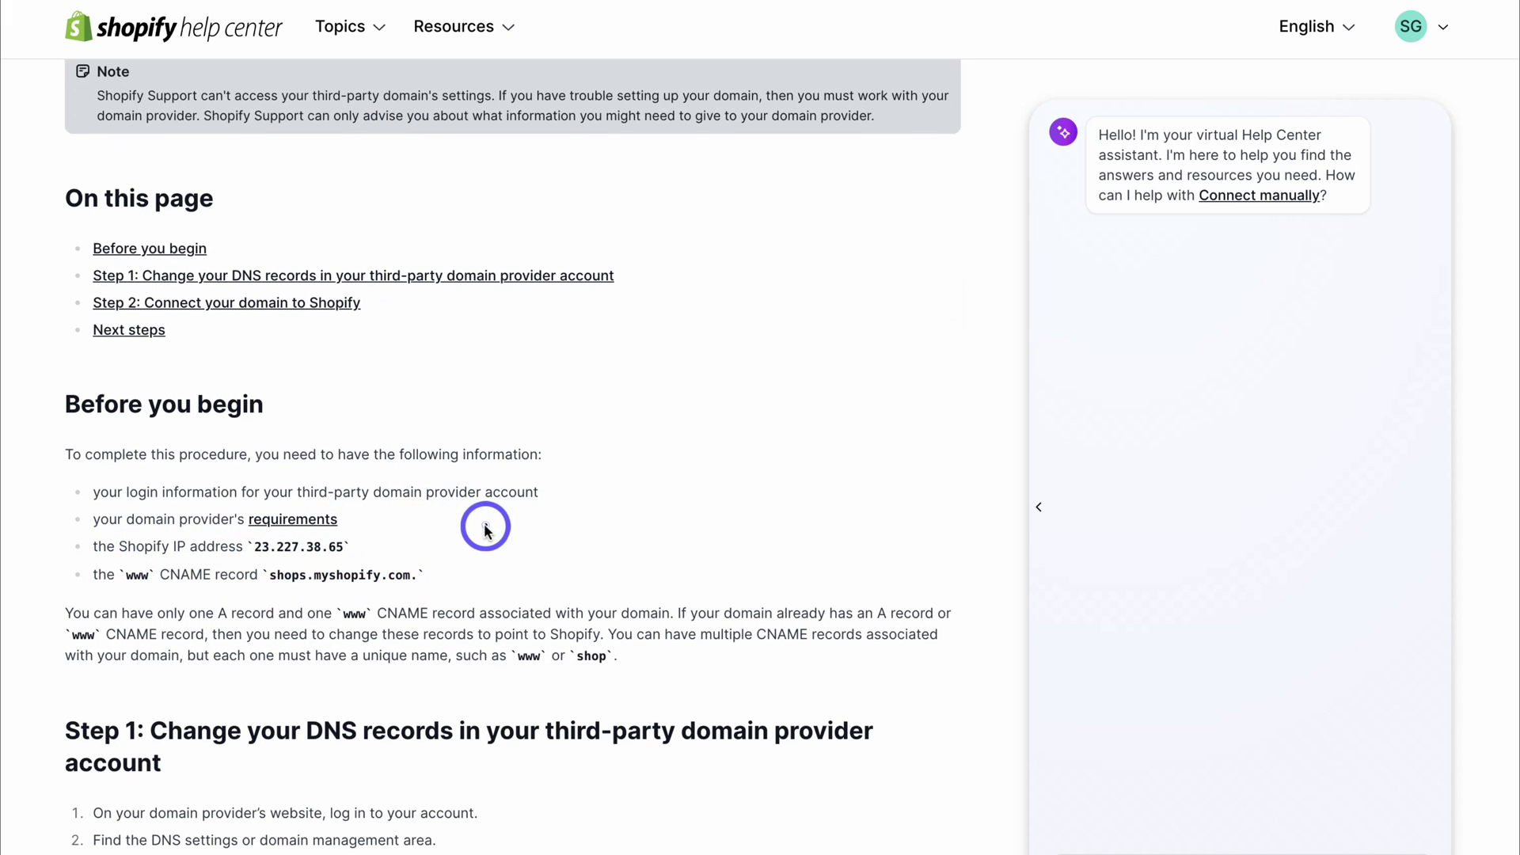
{"action": "scroll", "coordinate": [486, 528], "scroll_direction": "down", "scroll_amount": 1}
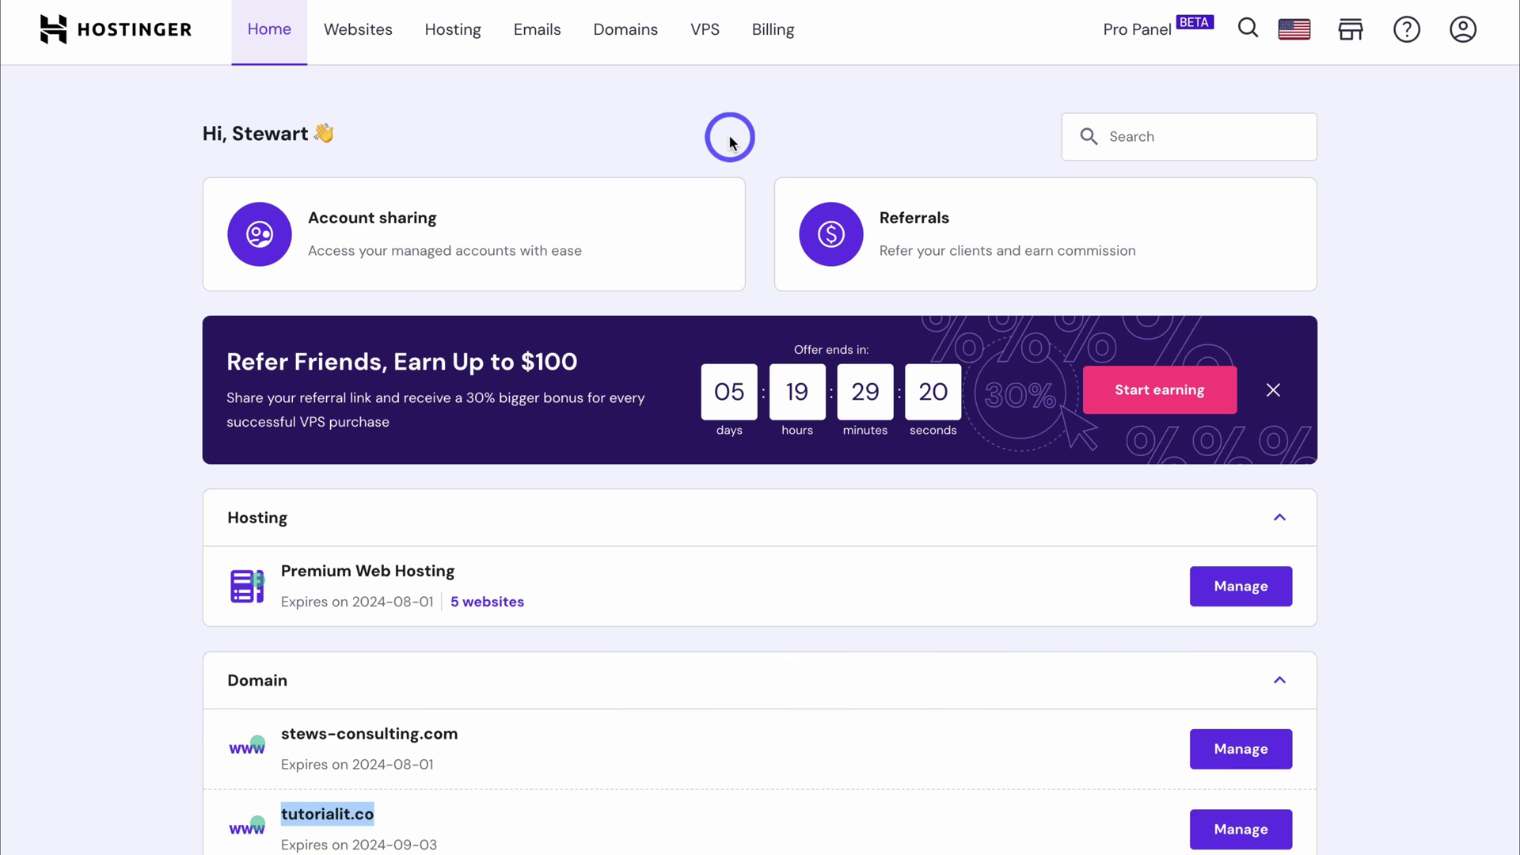
- Open tutorialit.co's DNS / Nameservers page from Hostinger's Domains list
{"action": "left_click", "coordinate": [637, 36]}
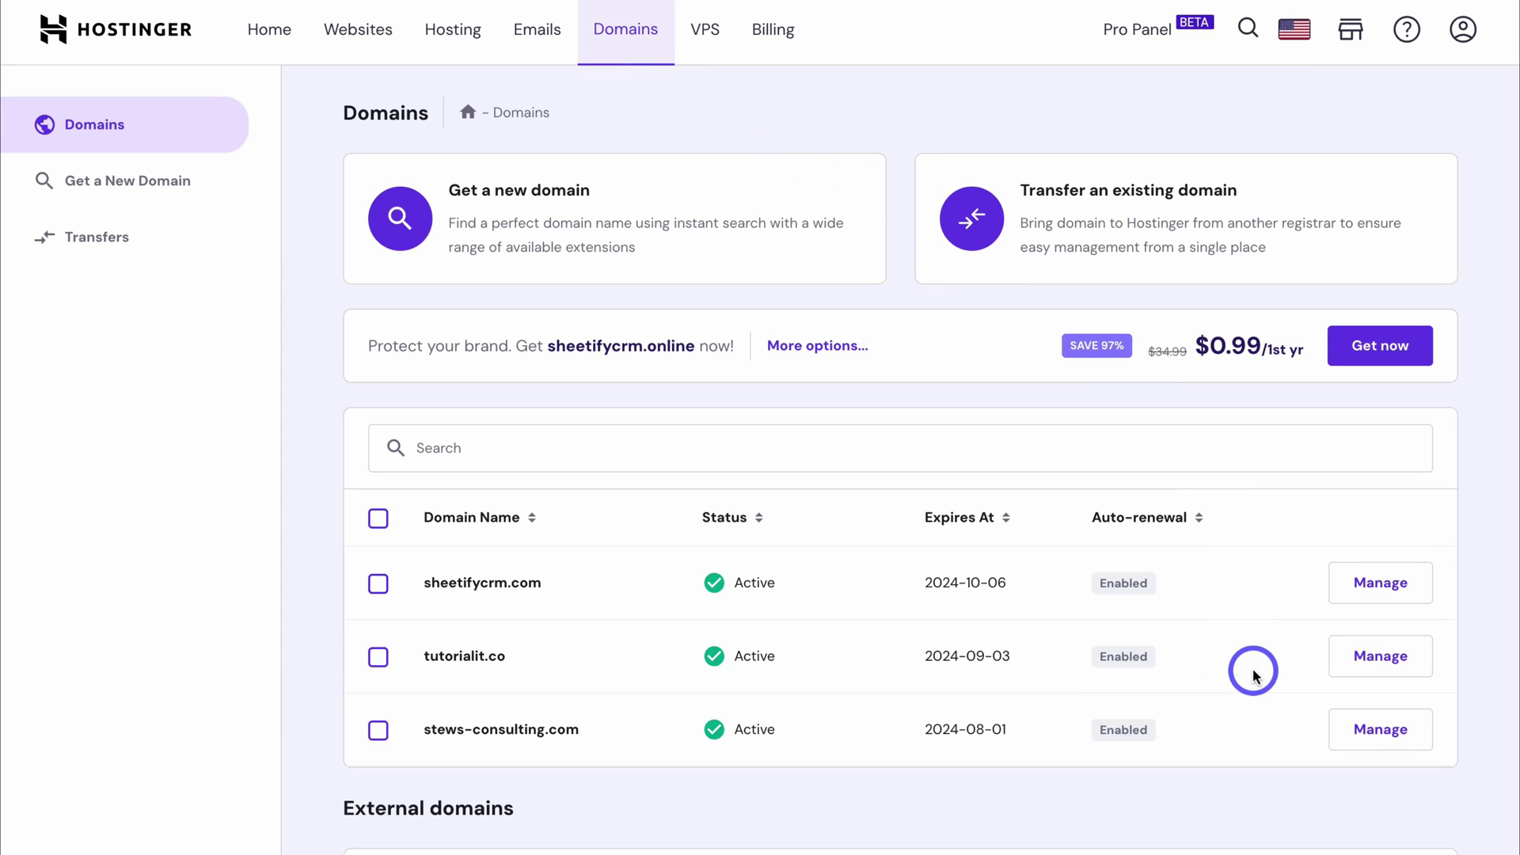
{"action": "left_click", "coordinate": [1362, 664]}
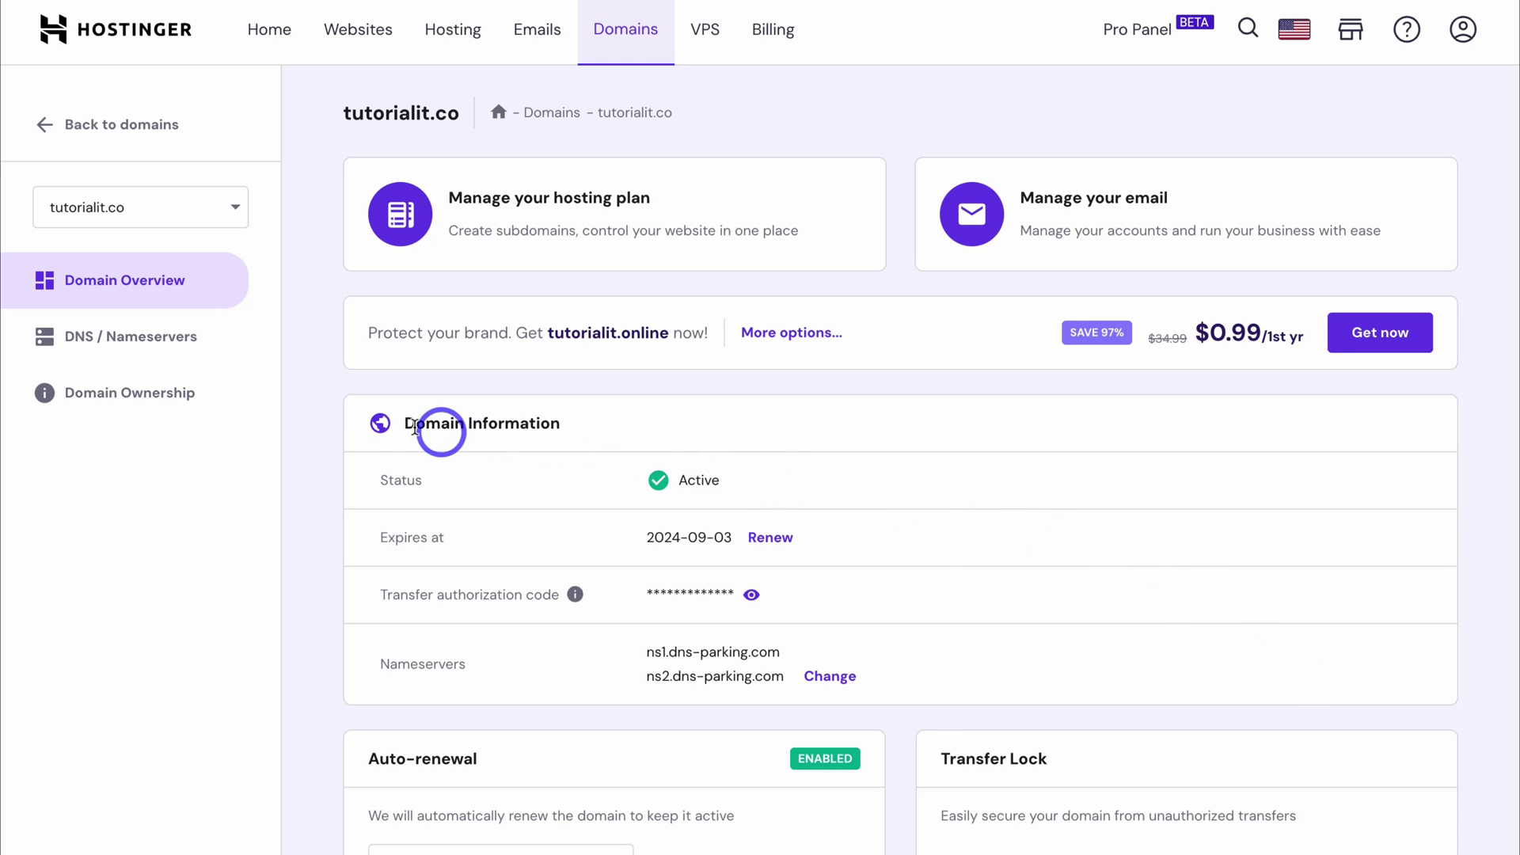
{"action": "left_click", "coordinate": [180, 354]}
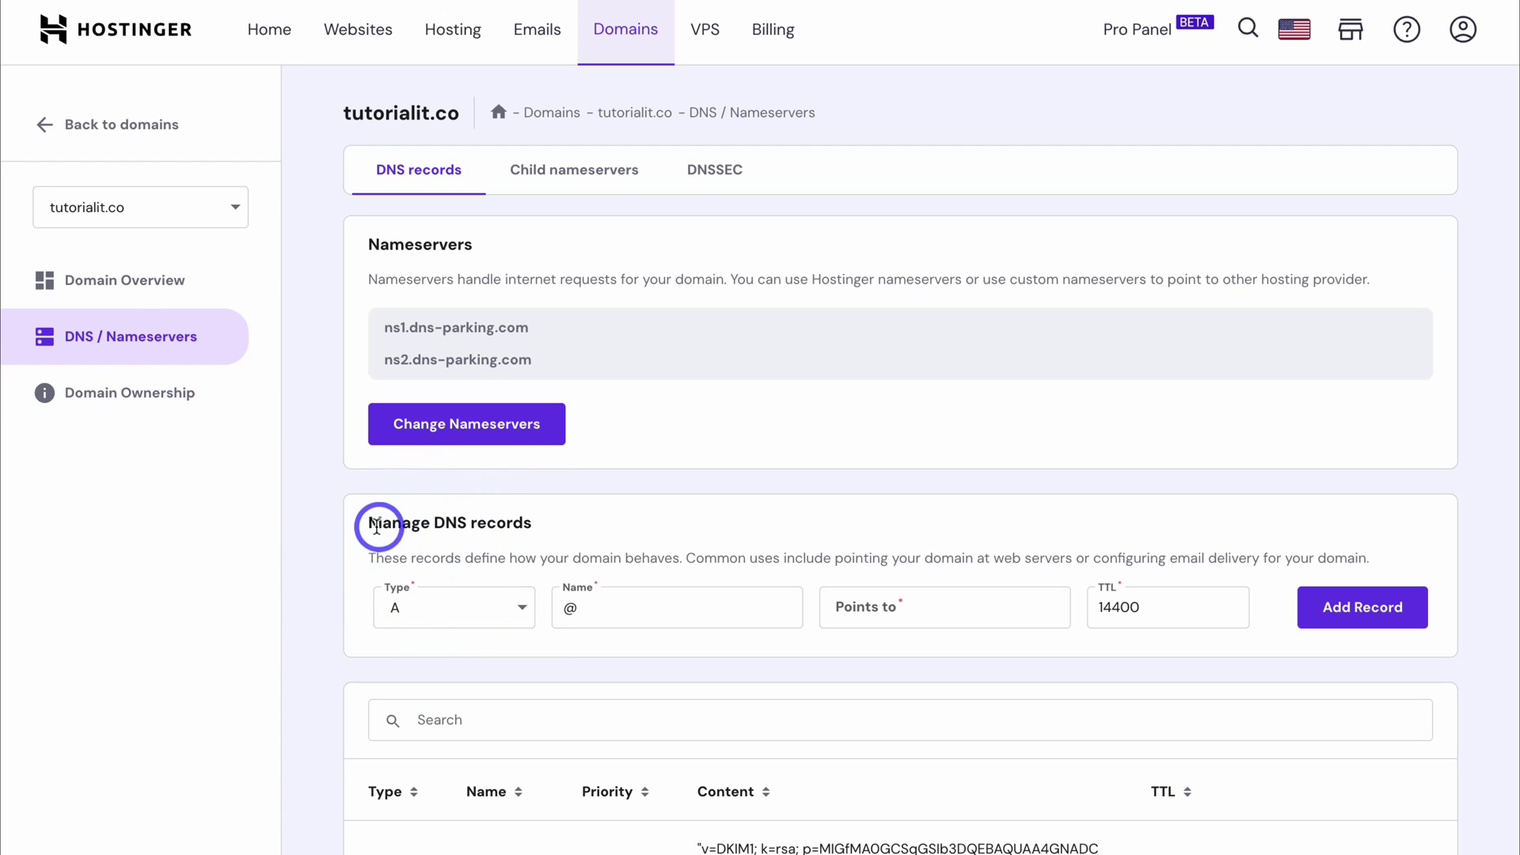
- Scroll through tutorialit.co's DNS records table and back up to the Manage DNS records form
{"action": "scroll", "coordinate": [314, 535], "scroll_direction": "down", "scroll_amount": 8}
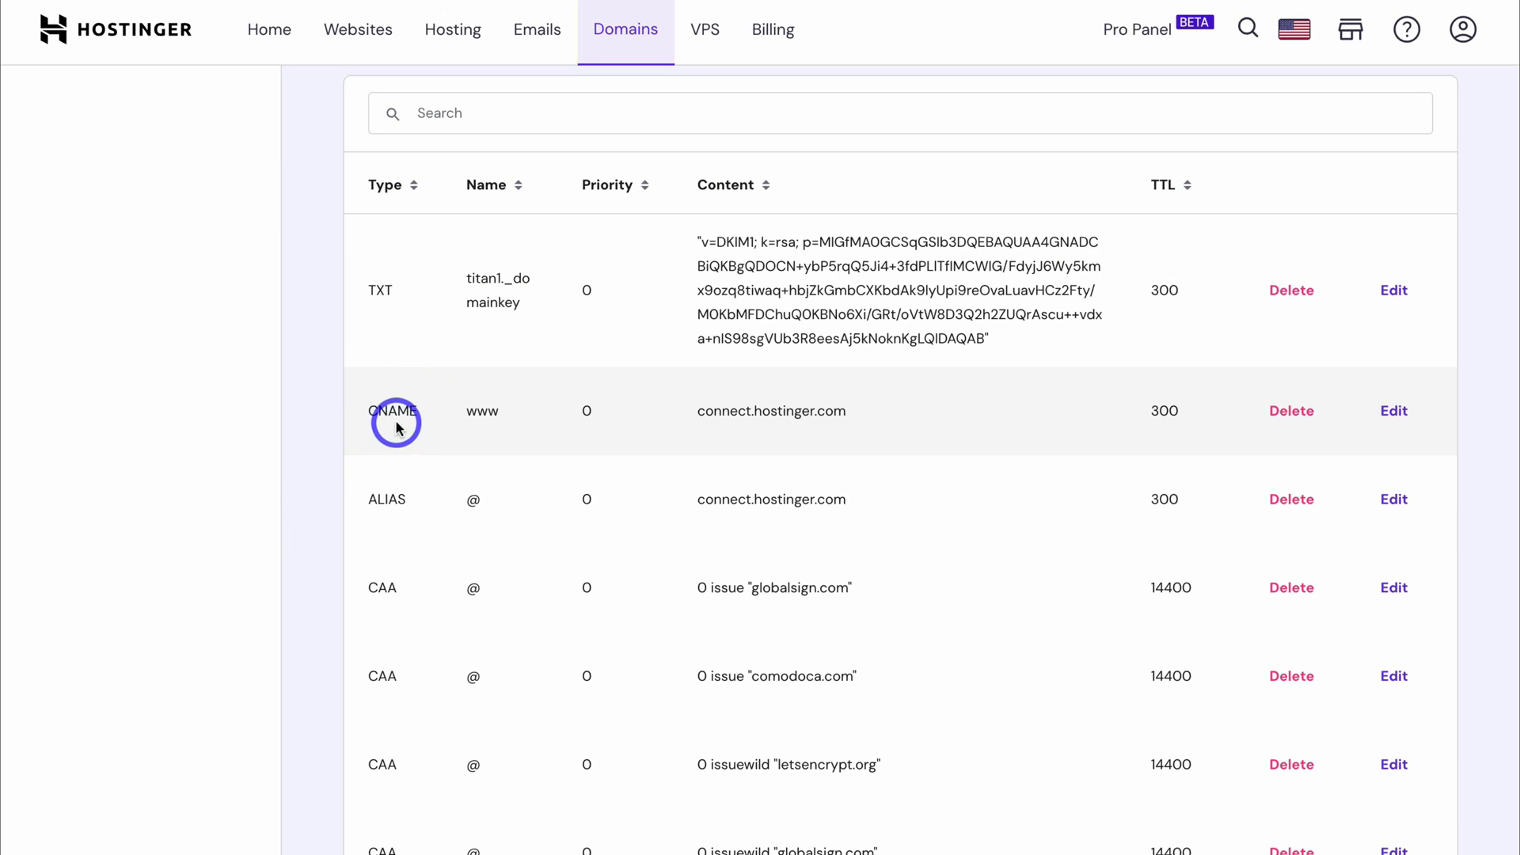
{"action": "scroll", "coordinate": [380, 427], "scroll_direction": "up", "scroll_amount": 1}
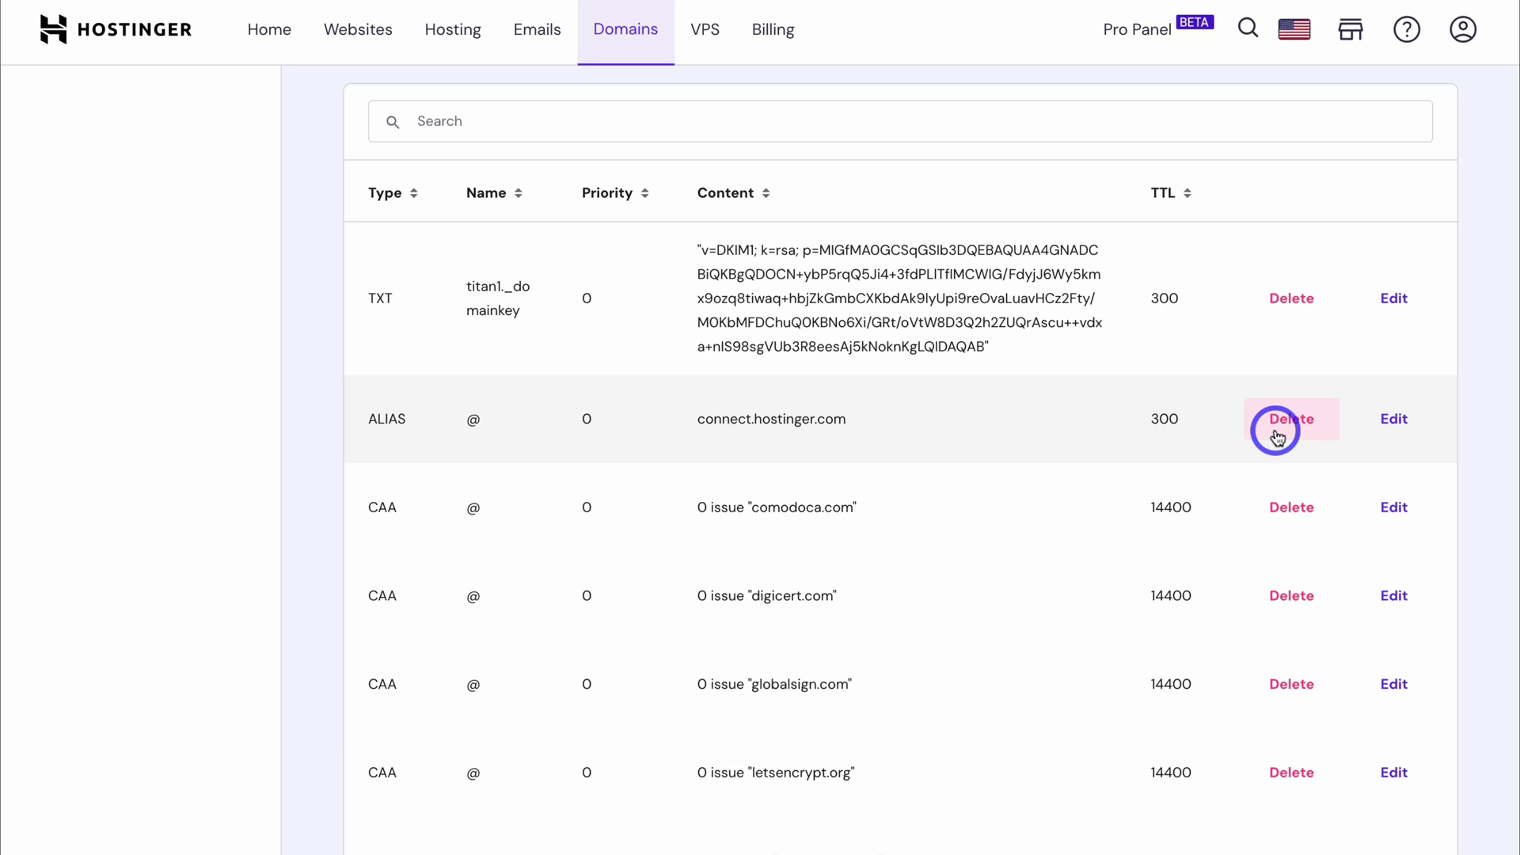
{"action": "scroll", "coordinate": [1276, 437], "scroll_direction": "up", "scroll_amount": 7}
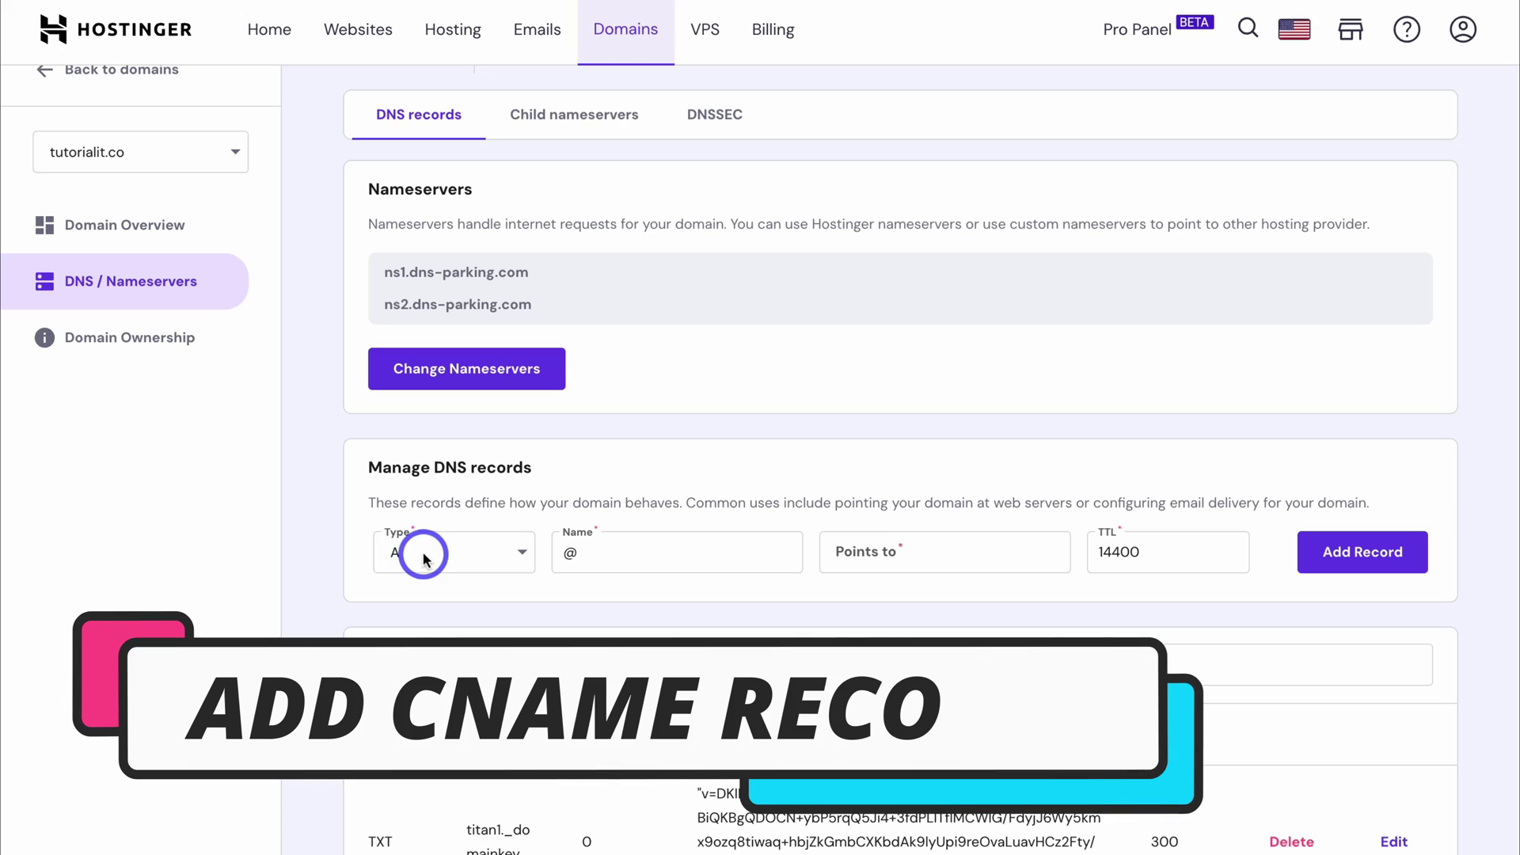
- Create a CNAME record named www targeting shops.myshopify.com, copied from Shopify's help article
{"action": "left_click", "coordinate": [503, 548]}
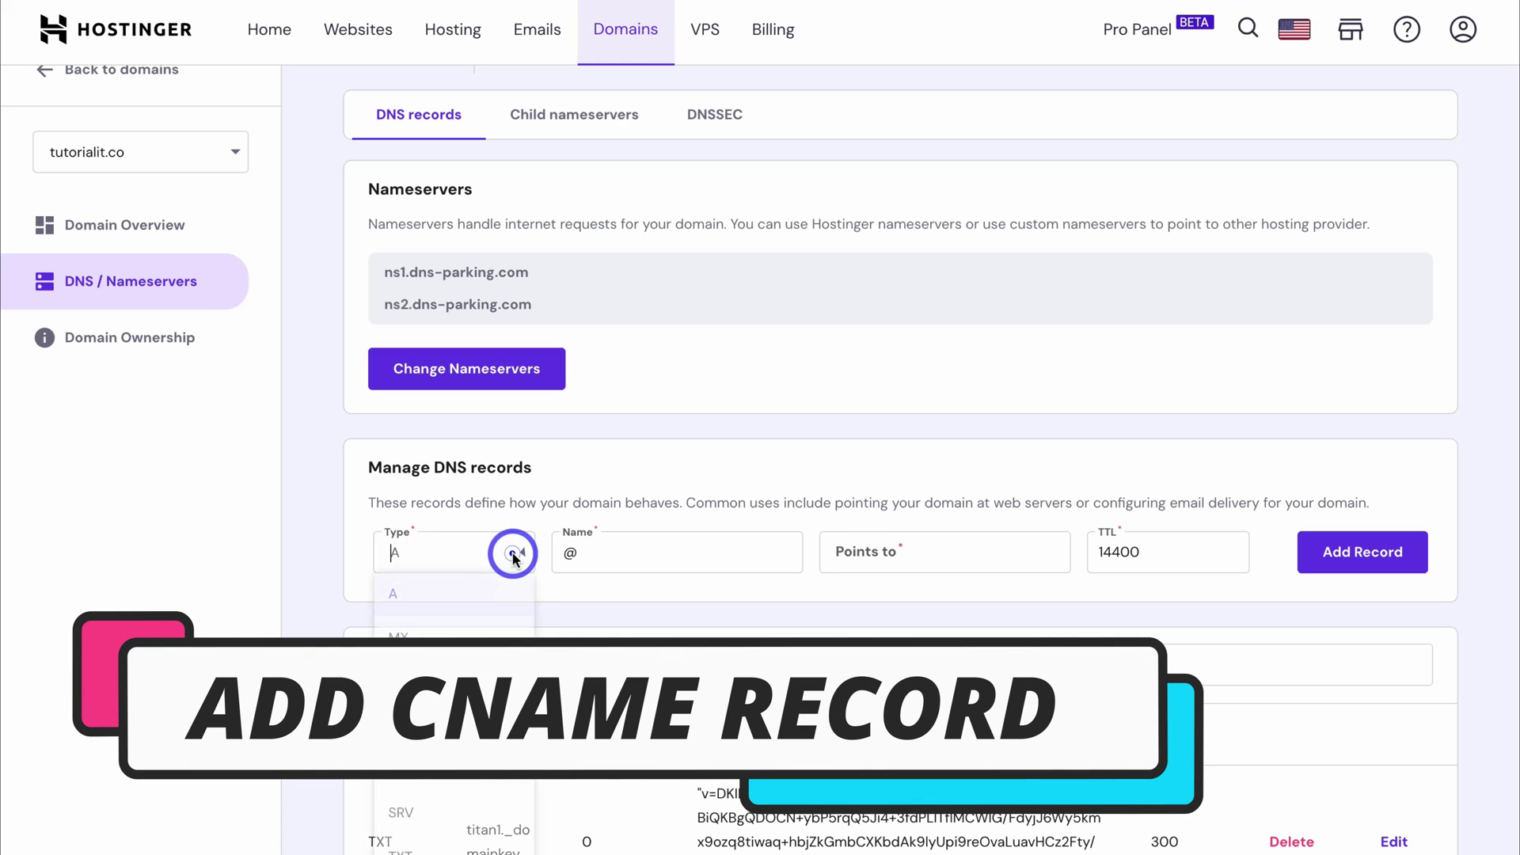
{"action": "left_click", "coordinate": [492, 722]}
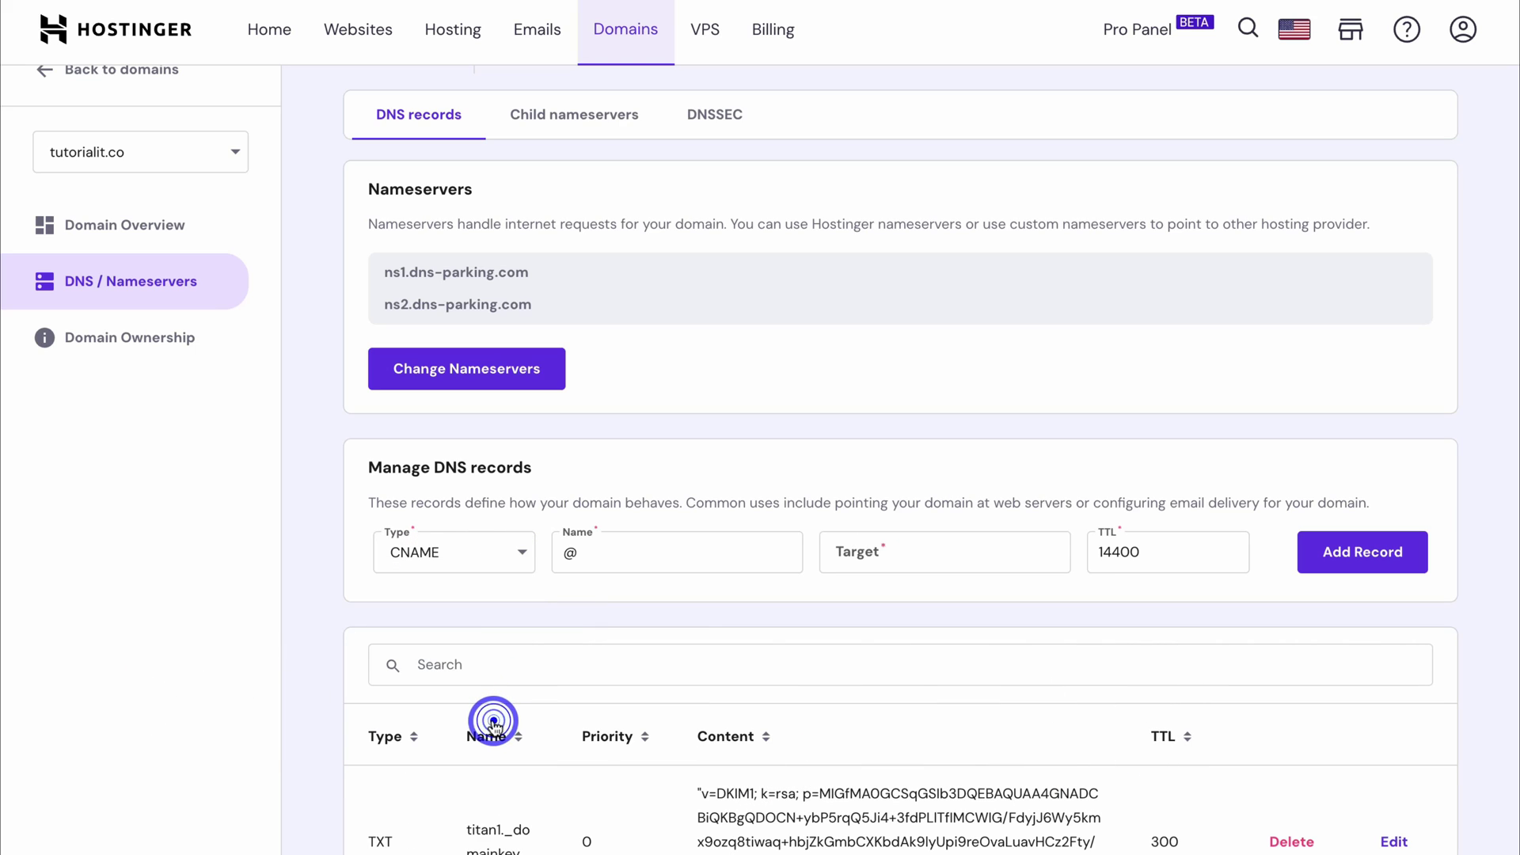
{"action": "left_click", "coordinate": [610, 553]}
{"action": "left_click_drag", "start_coordinate": [611, 553], "coordinate": [553, 553]}
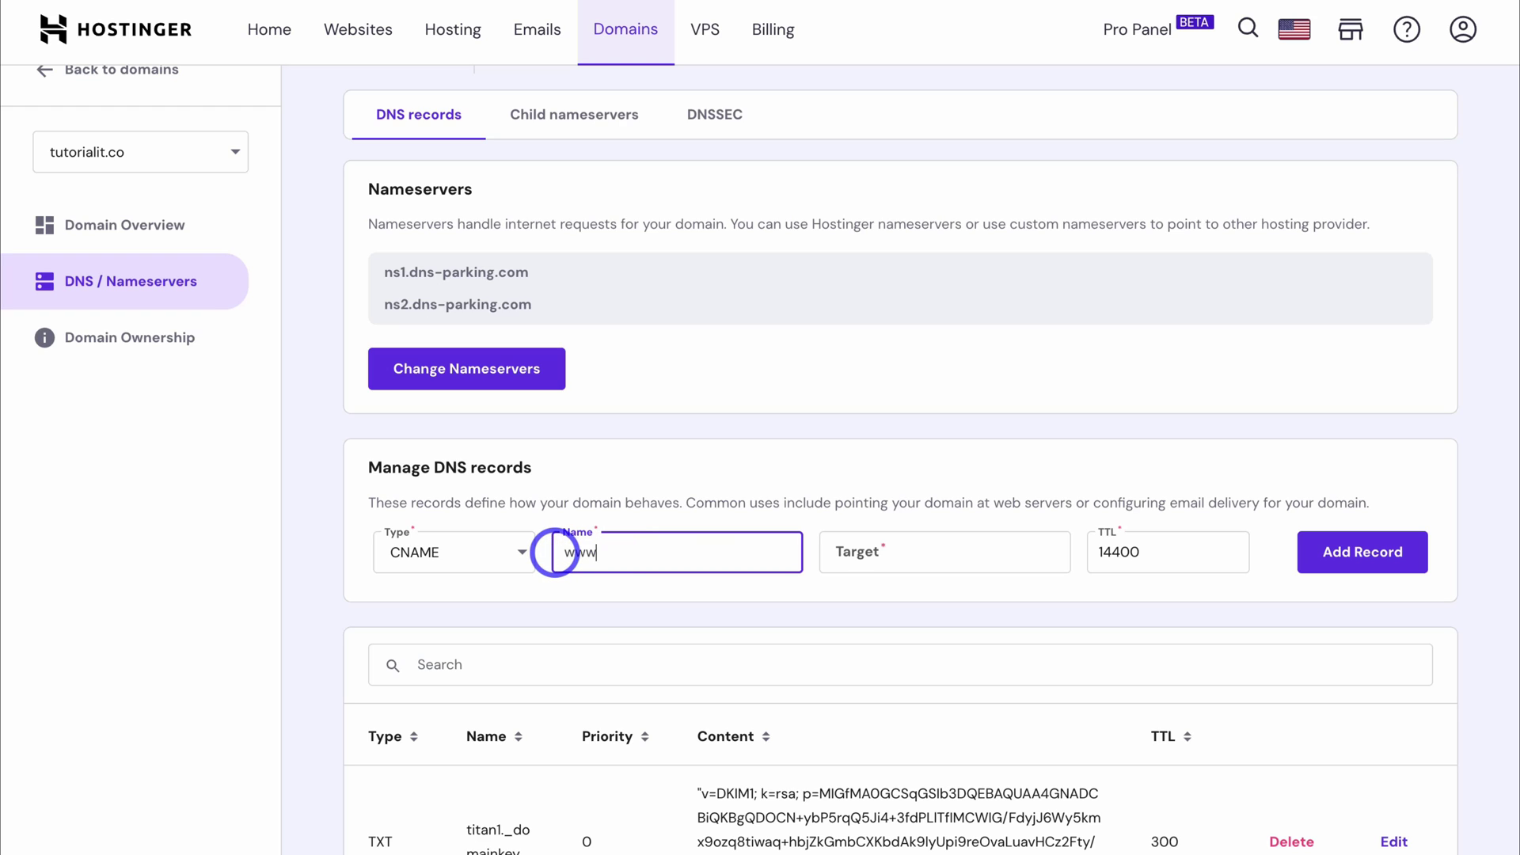
{"action": "left_click", "coordinate": [853, 552]}
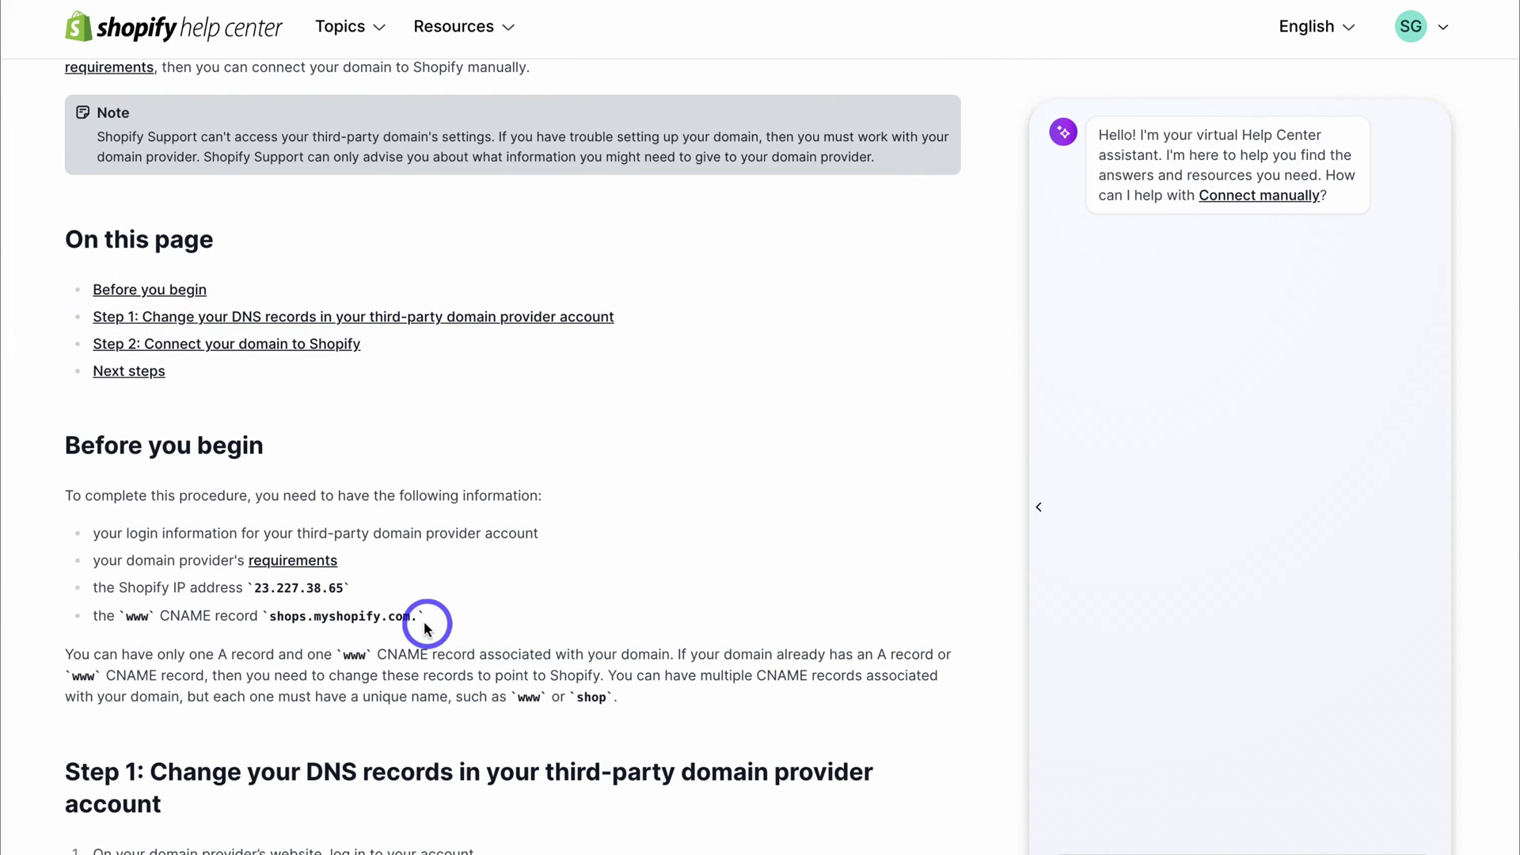
{"action": "left_click_drag", "start_coordinate": [423, 617], "coordinate": [270, 618]}
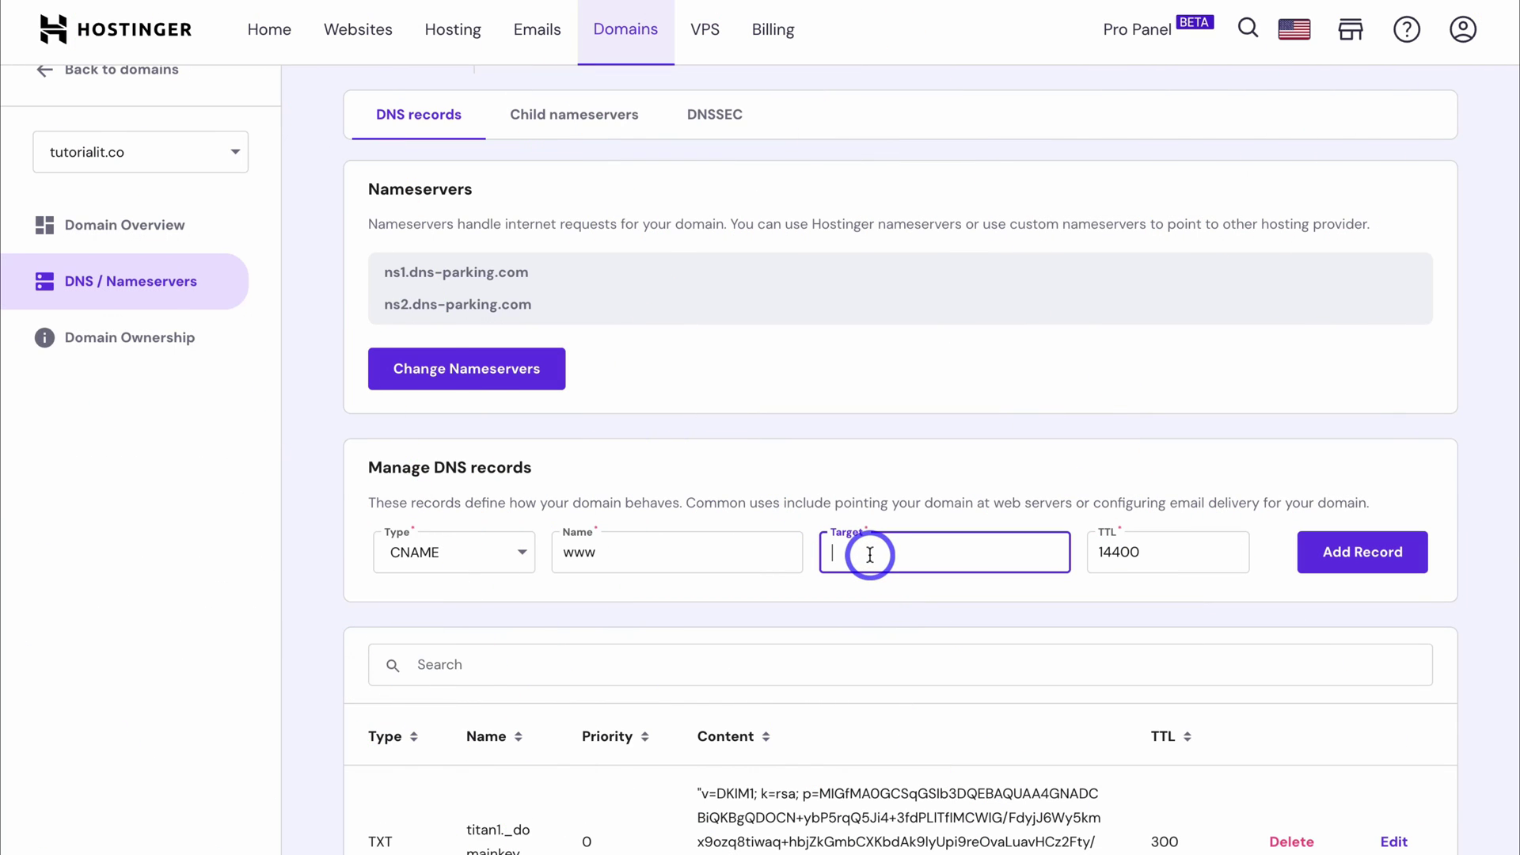
{"action": "type", "text": "shops.myshopify.com."}
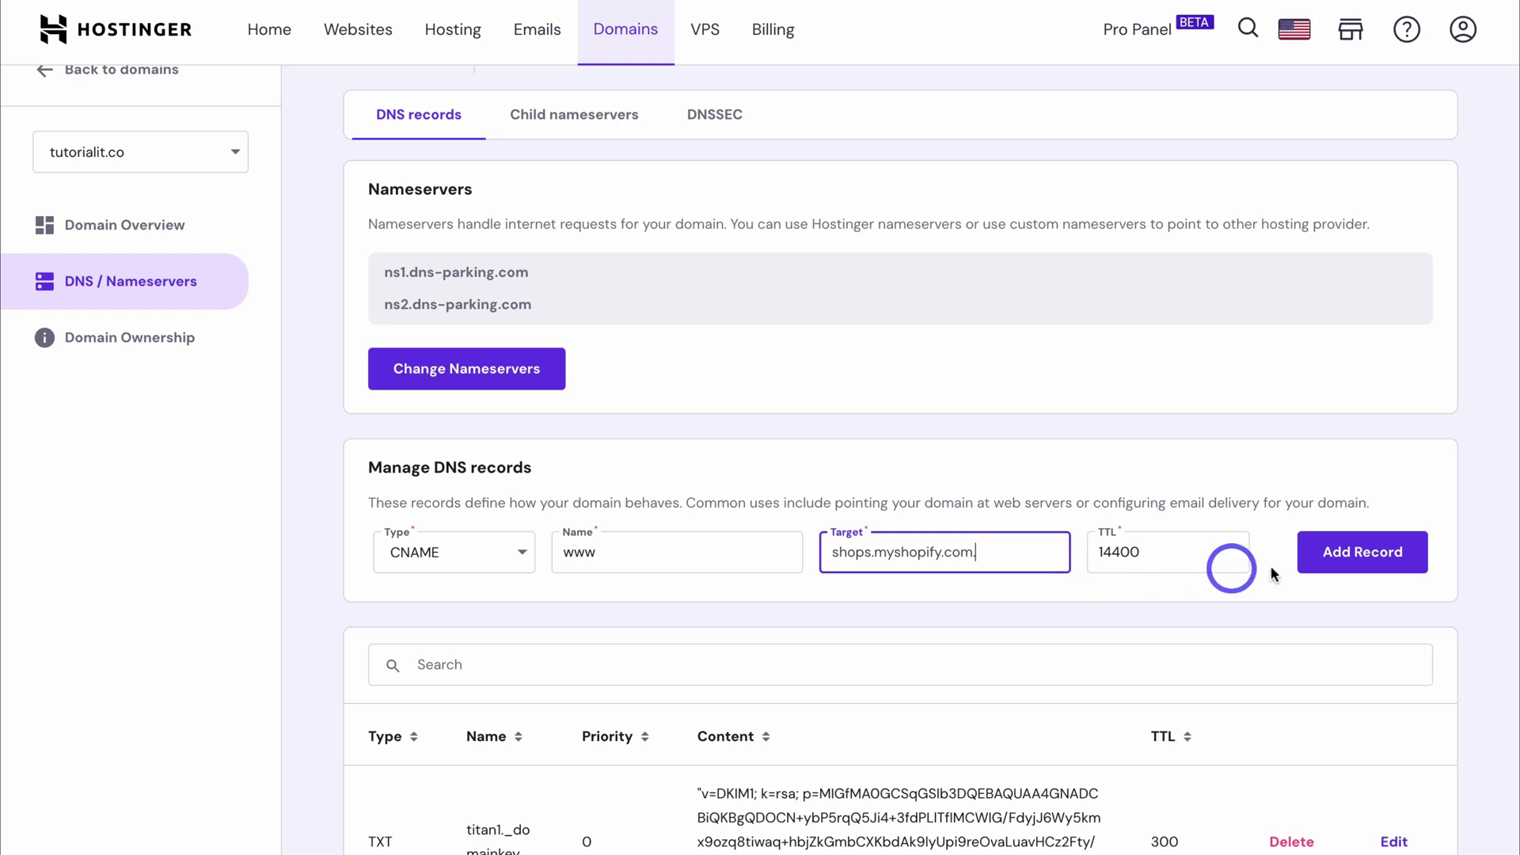
{"action": "left_click", "coordinate": [1365, 555]}
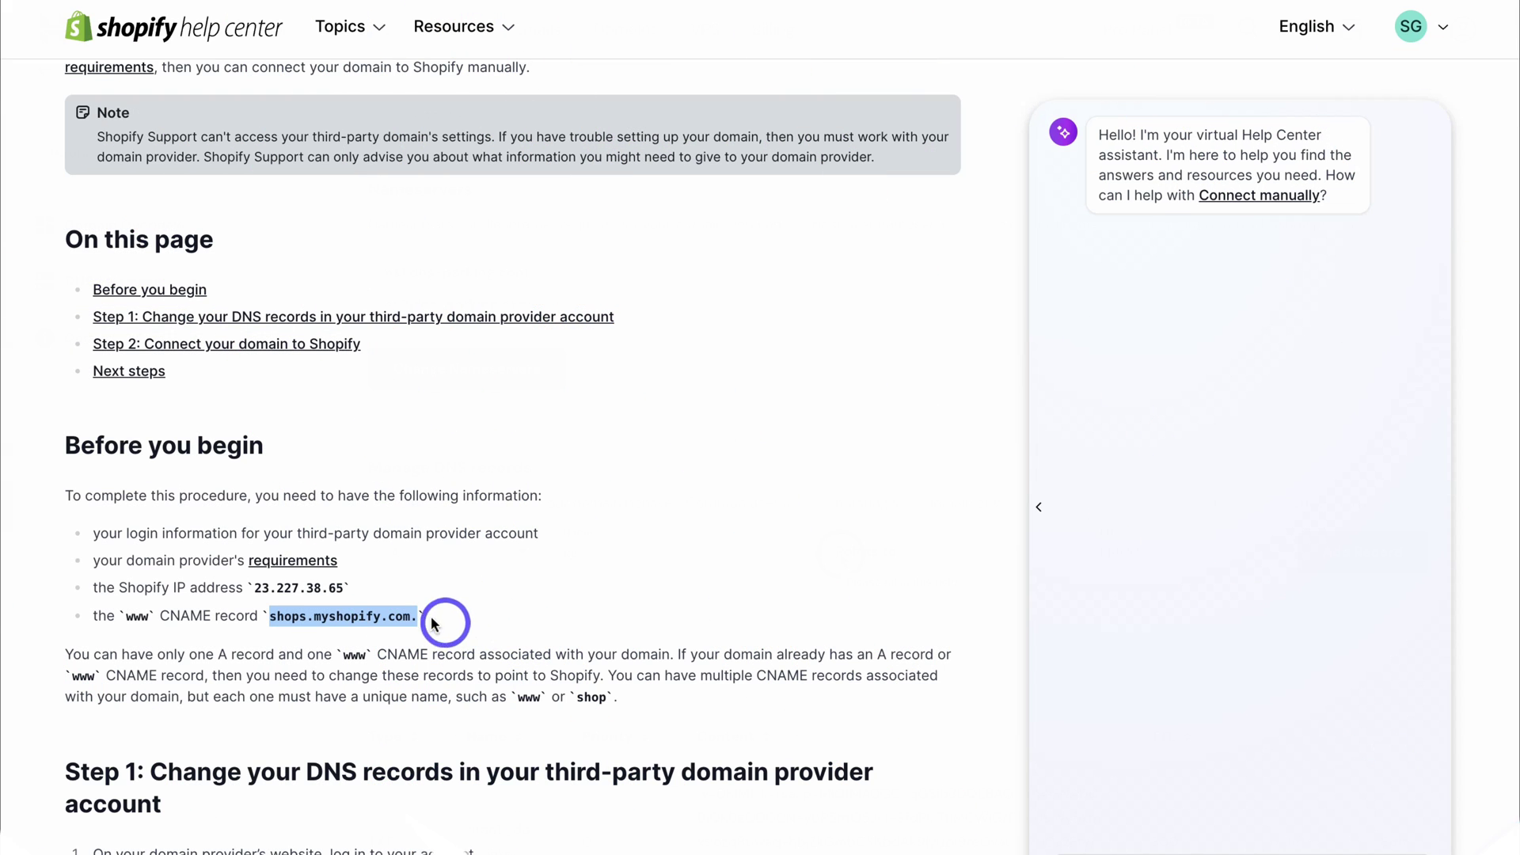
- Copy Shopify's IP 23.227.38.65 and add it as an A record for @
{"action": "left_click", "coordinate": [340, 587]}
{"action": "left_click_drag", "start_coordinate": [287, 588], "coordinate": [254, 588]}
{"action": "key", "text": "ctrl+c"}
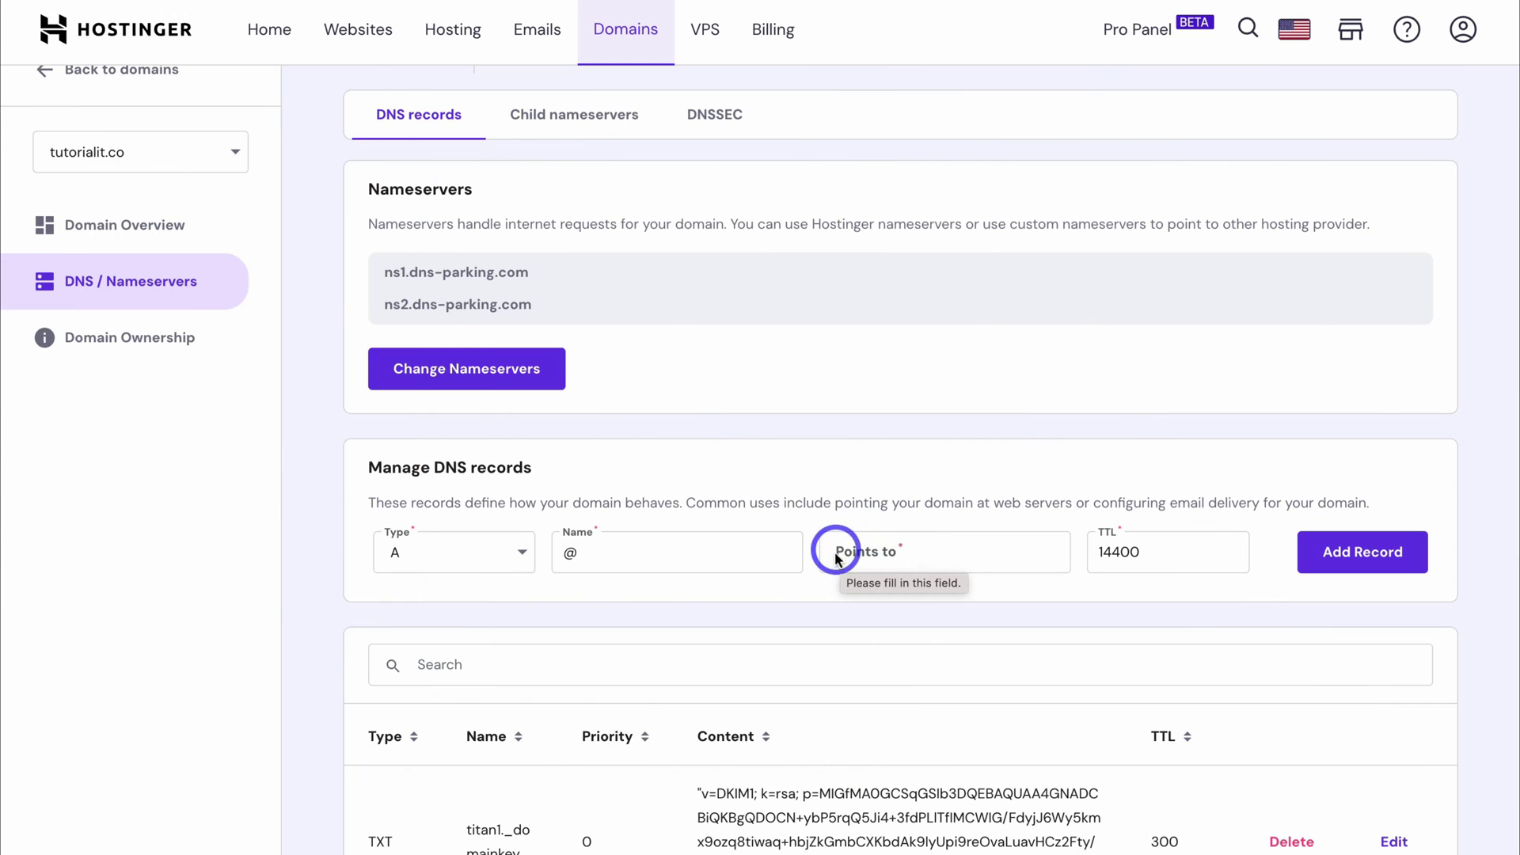
{"action": "left_click", "coordinate": [854, 552]}
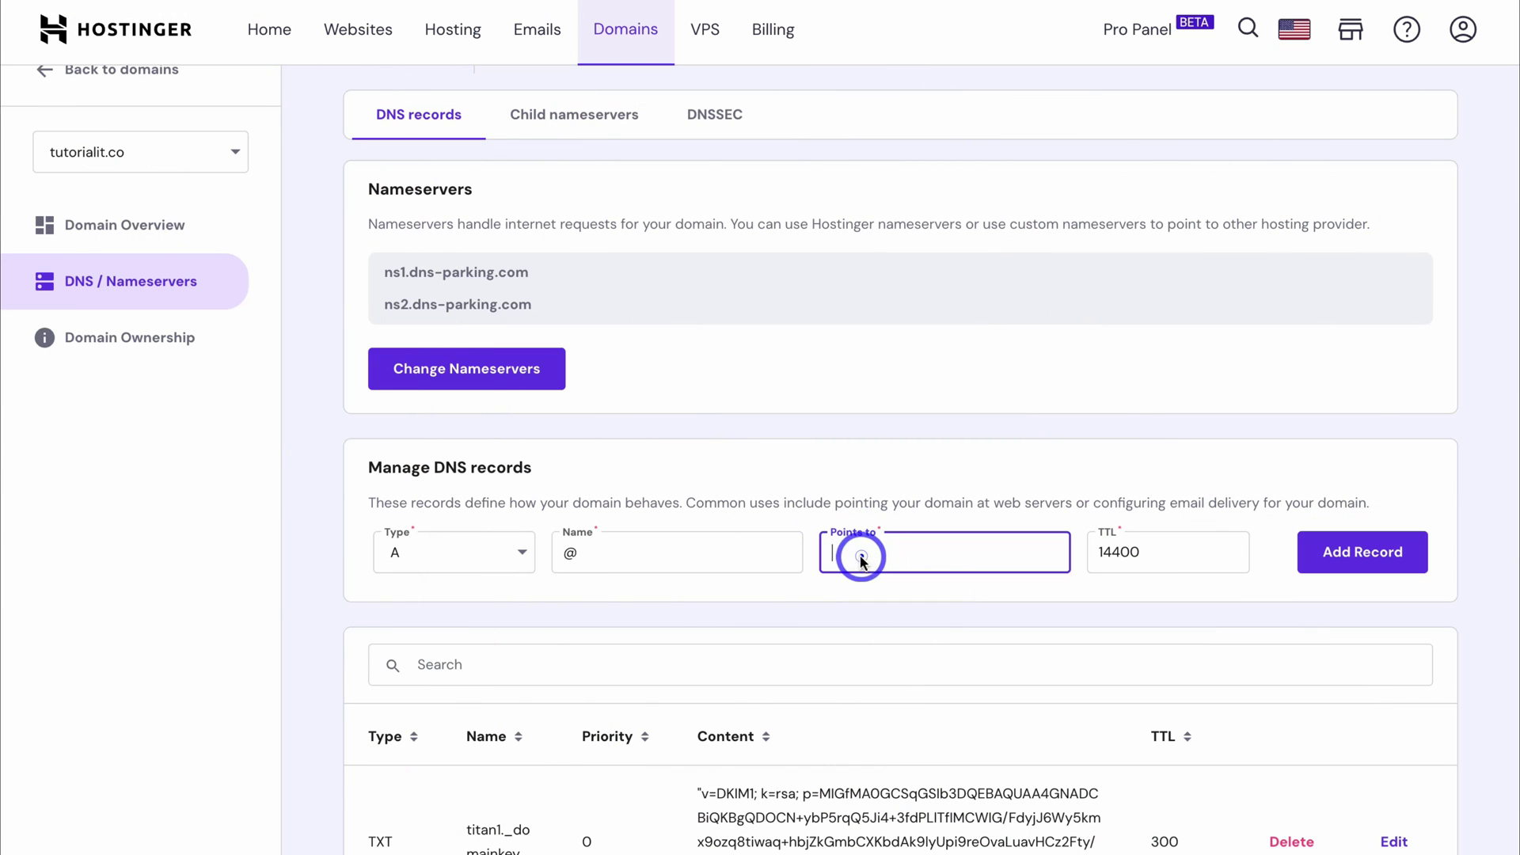
{"action": "key", "text": "ctrl+v"}
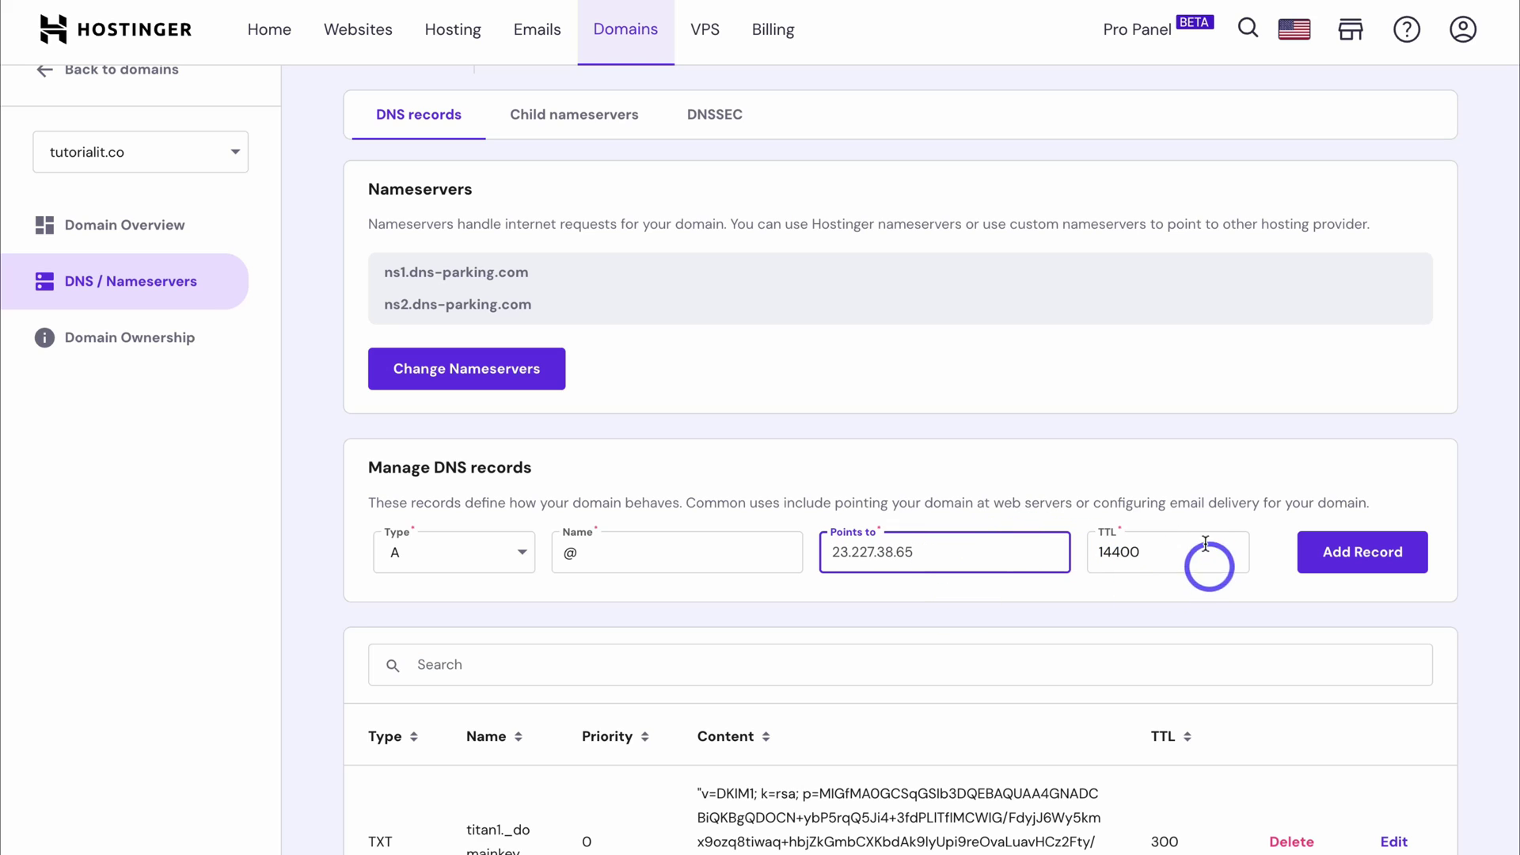
{"action": "left_click", "coordinate": [1375, 560]}
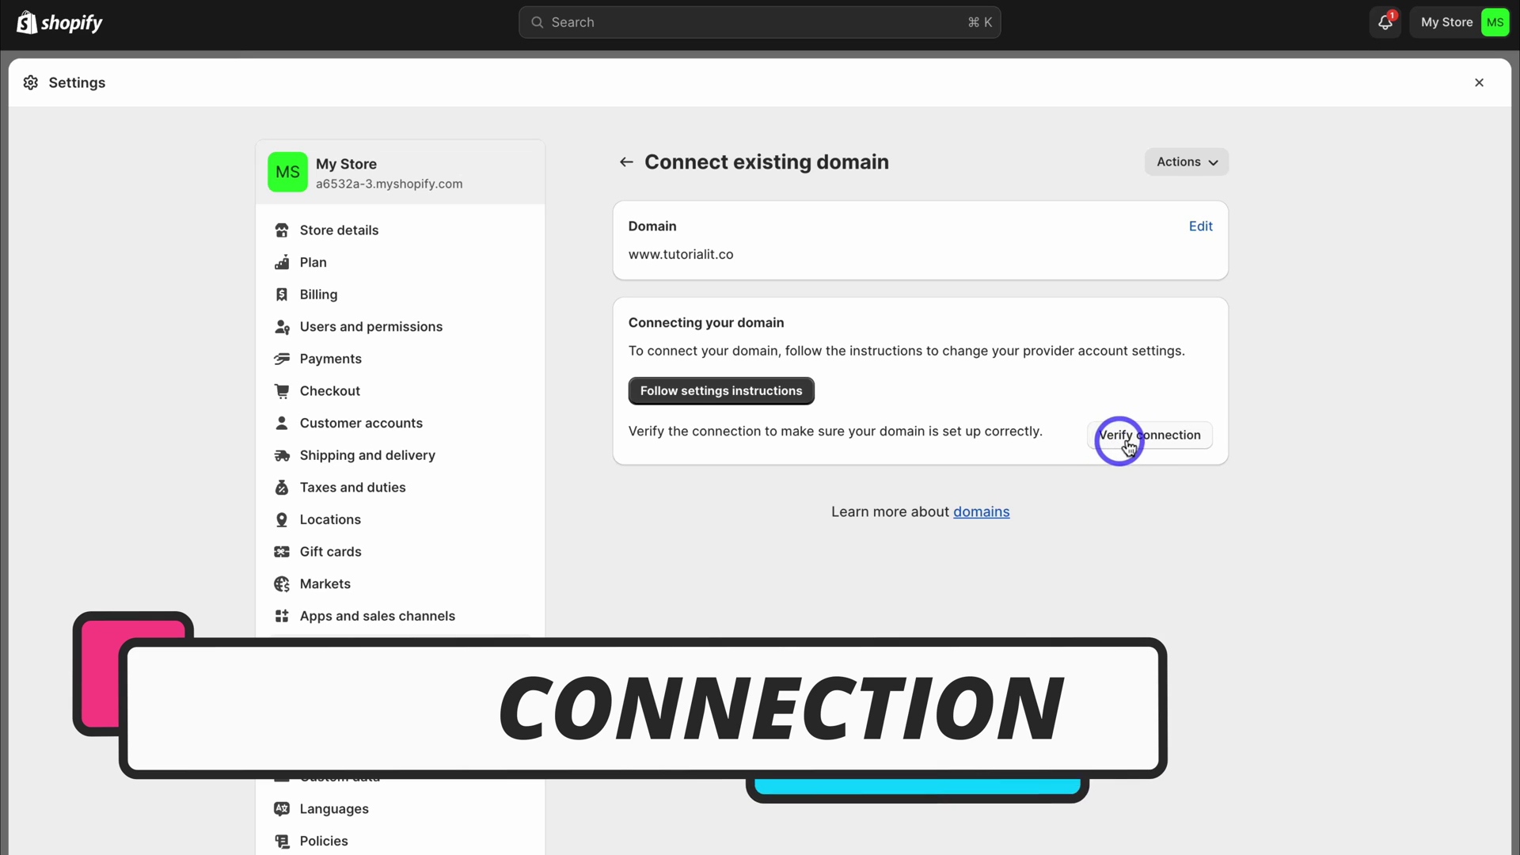
{"action": "left_click", "coordinate": [1161, 448]}
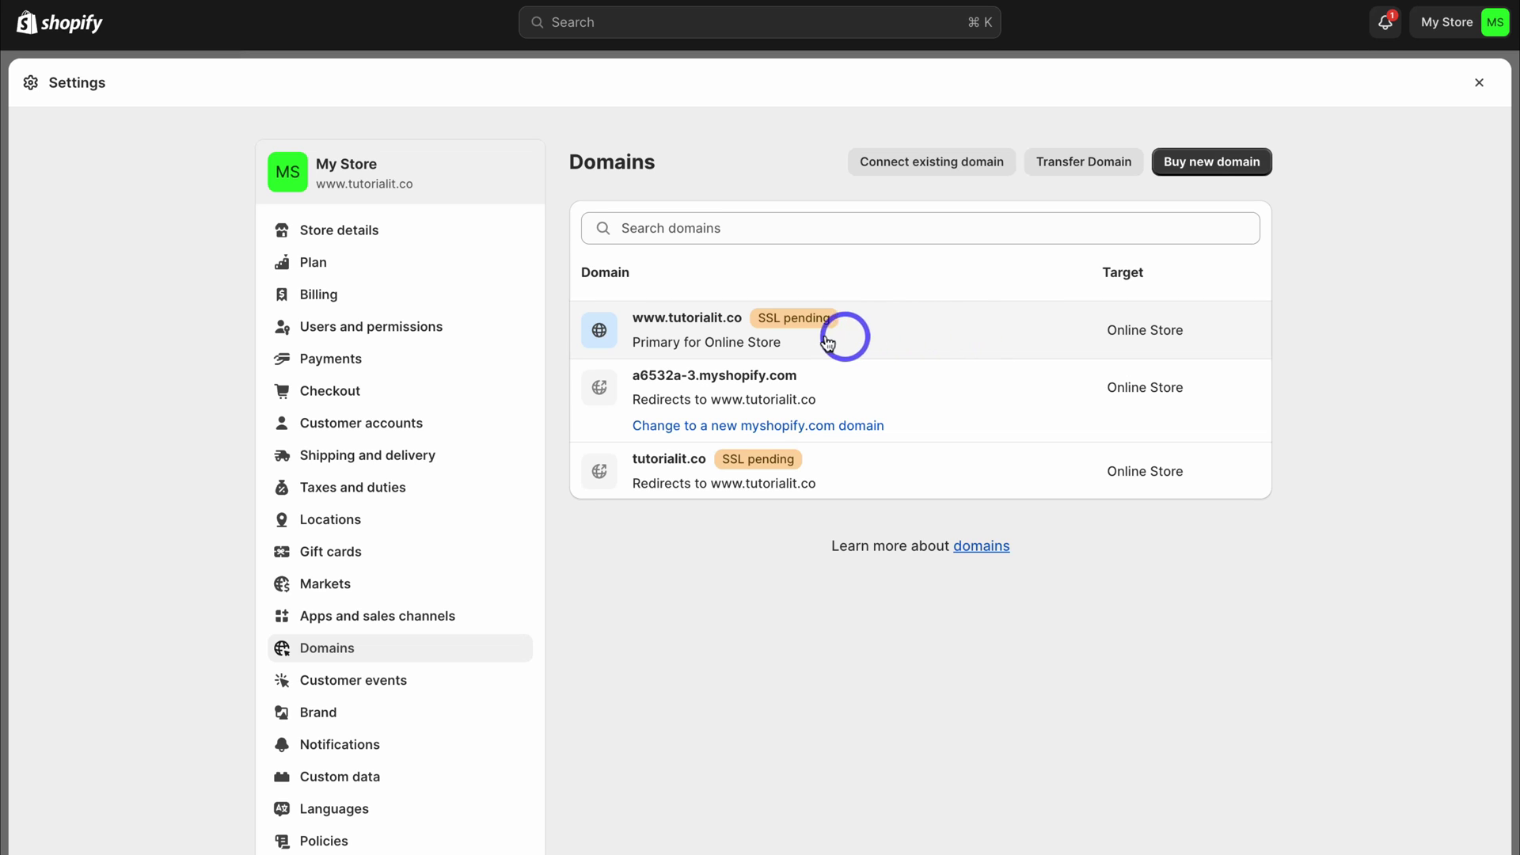
{"action": "left_click", "coordinate": [869, 339]}
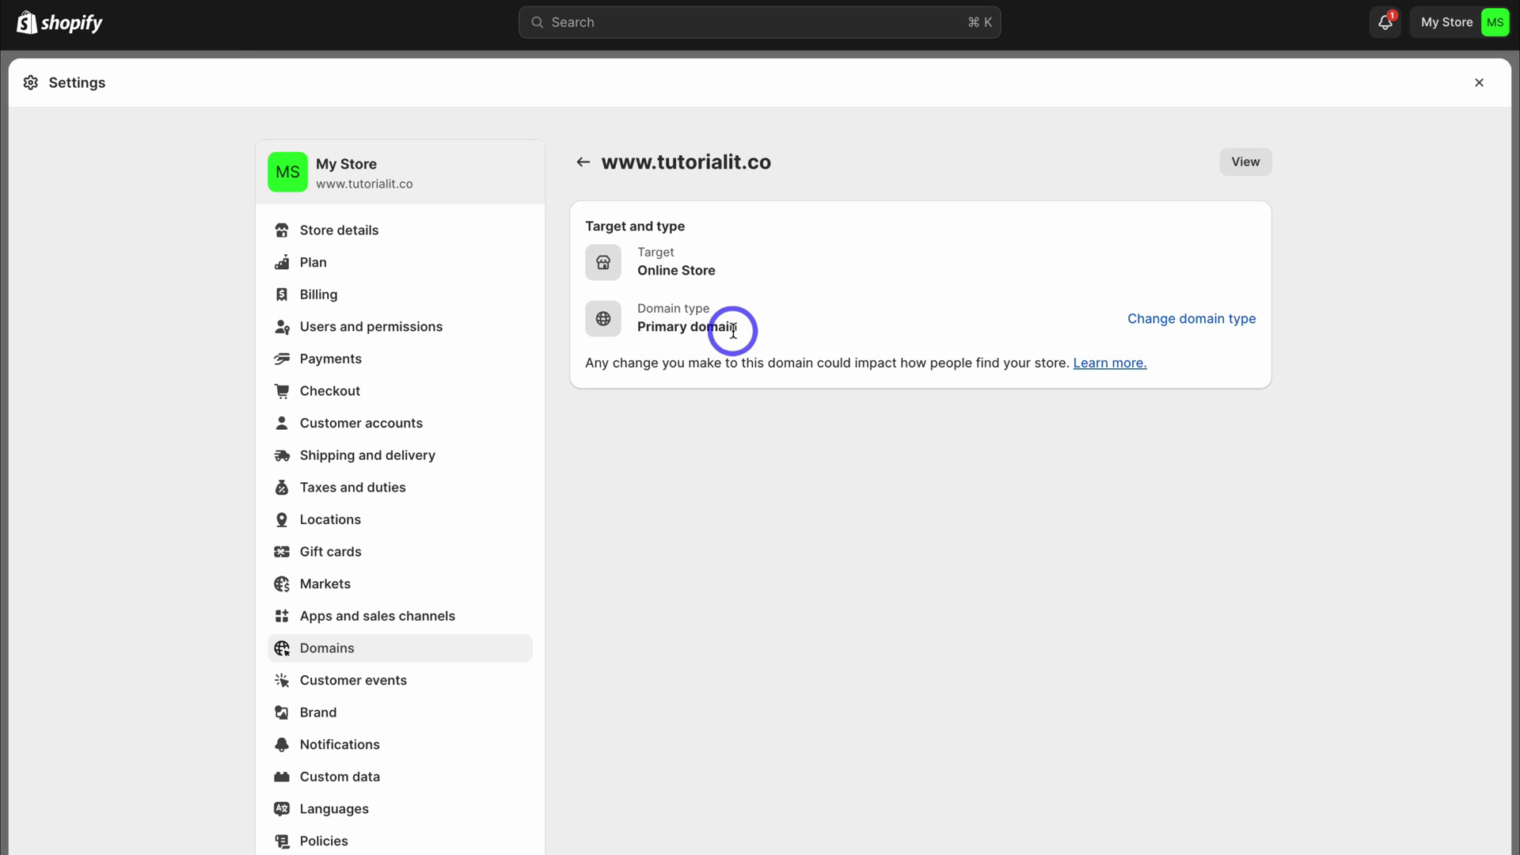
{"action": "left_click", "coordinate": [1187, 325]}
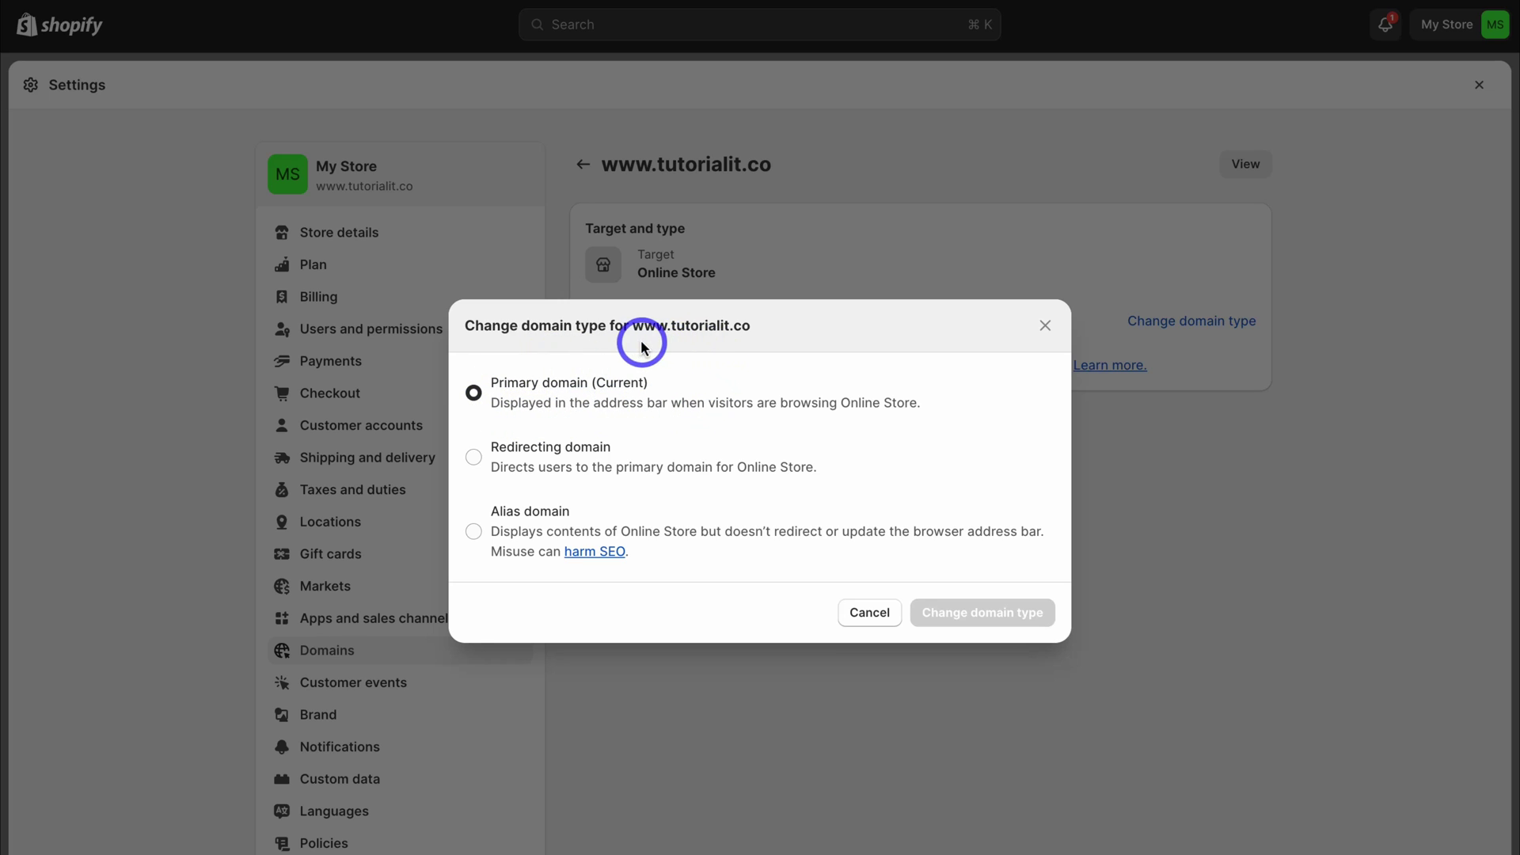
{"action": "left_click", "coordinate": [868, 618]}
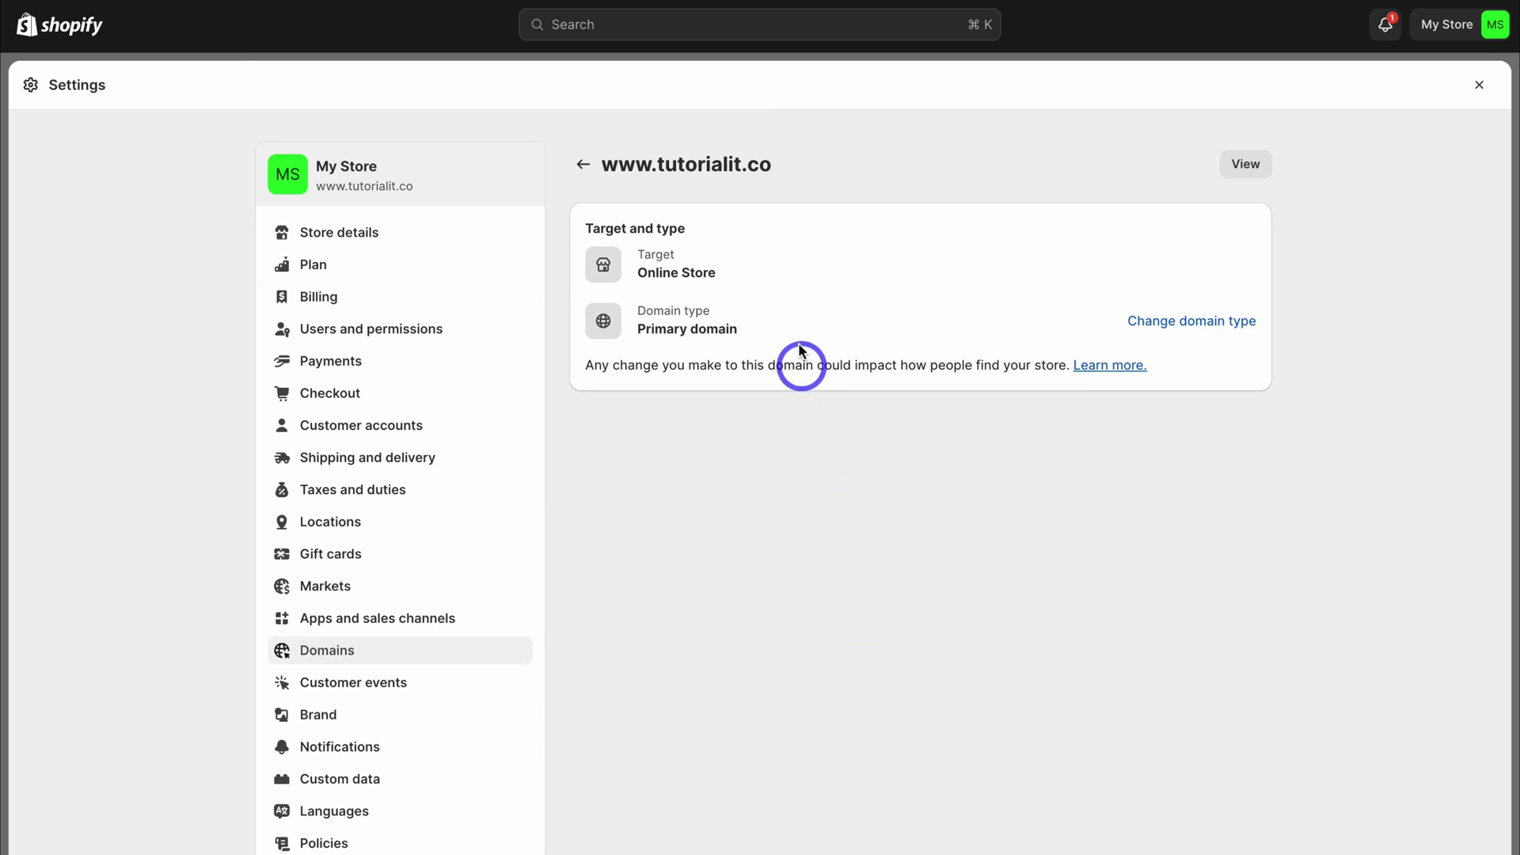
{"action": "left_click_drag", "start_coordinate": [775, 164], "coordinate": [604, 164]}
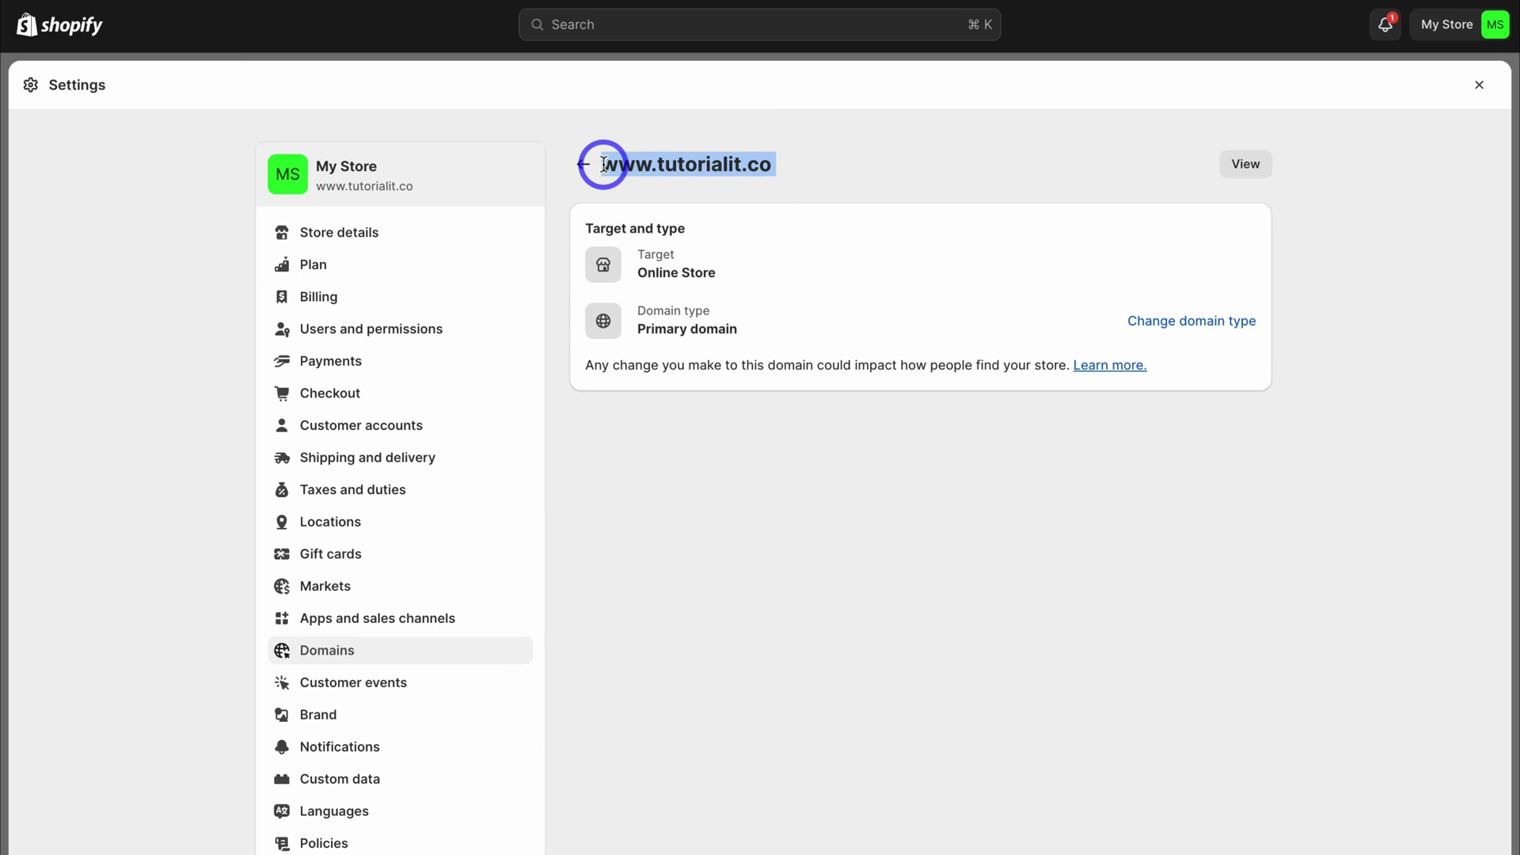